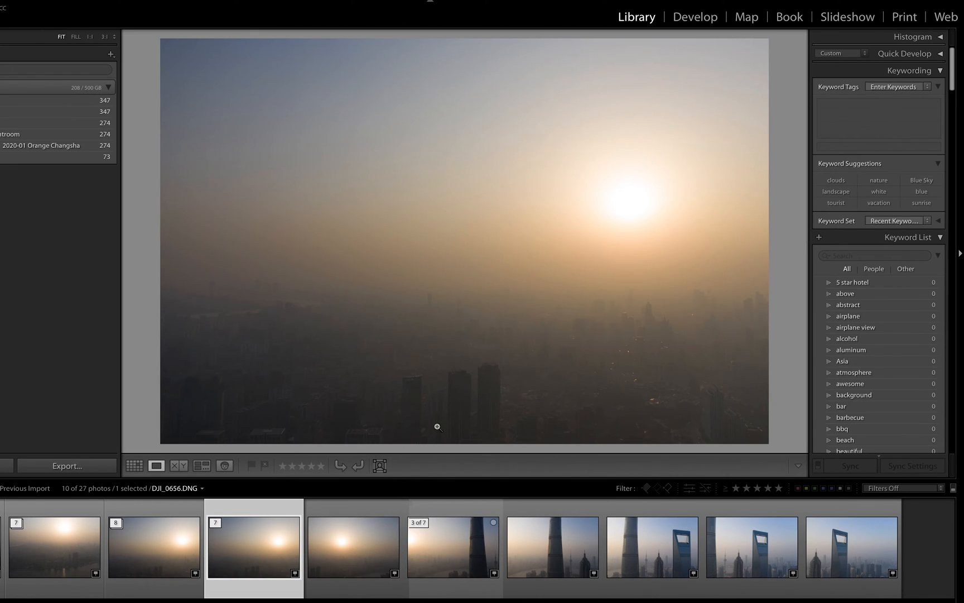
Compare the first two sunrise photos of the seven-shot stack, DJI_0656 and DJI_0657, by alternating between them
{"action": "left_click", "coordinate": [305, 521]}
{"action": "left_click", "coordinate": [302, 521]}
{"action": "left_click", "coordinate": [304, 524]}
{"action": "left_click", "coordinate": [302, 521]}
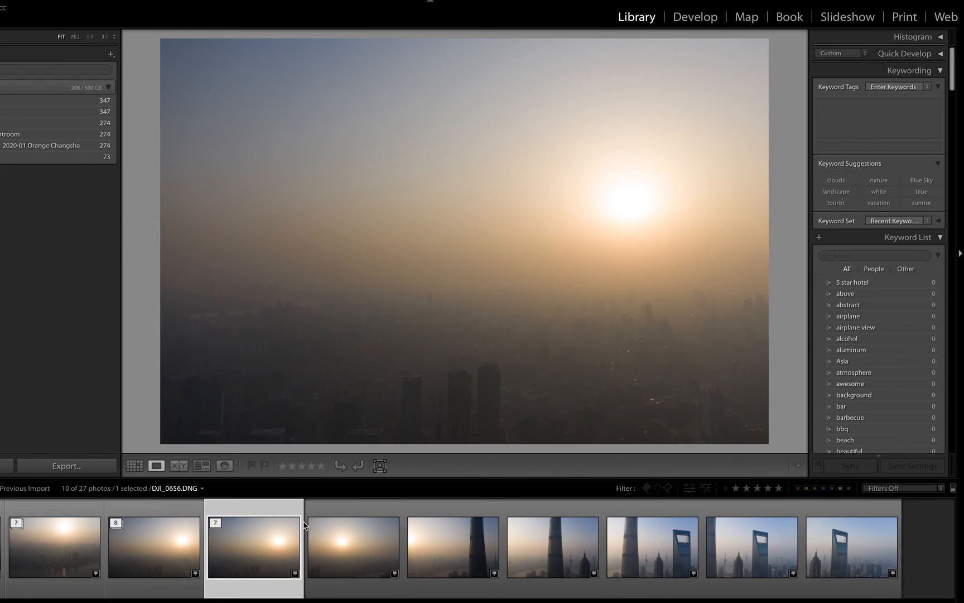
{"action": "left_click", "coordinate": [305, 525]}
{"action": "left_click", "coordinate": [302, 522]}
{"action": "left_click", "coordinate": [304, 524]}
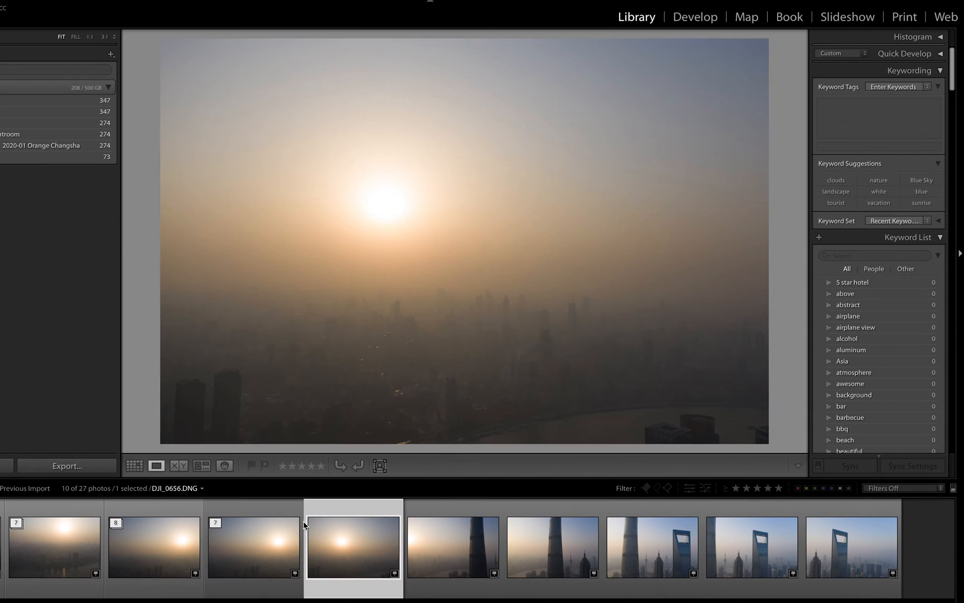
{"action": "left_click", "coordinate": [304, 522]}
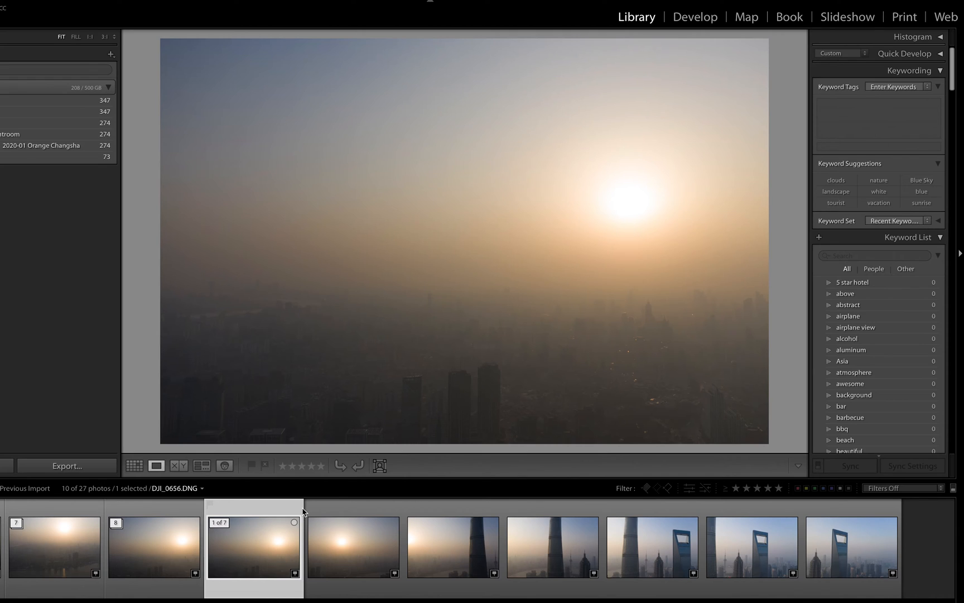
{"action": "key", "text": "Right"}
{"action": "key", "text": "Left"}
{"action": "key", "text": "Right"}
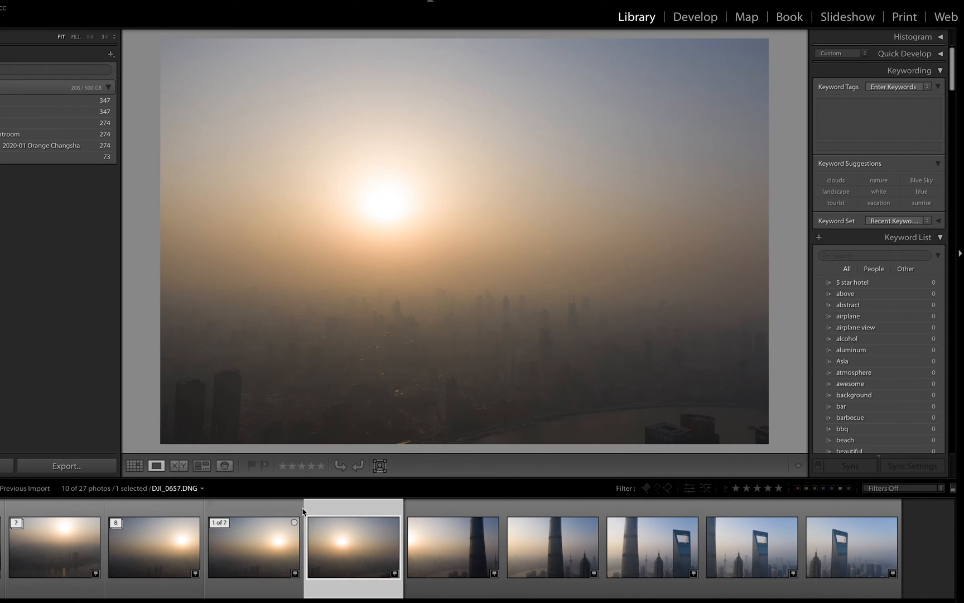
Review the remaining photos of the series up to DJI_0662, and return to DJI_0656
{"action": "key", "text": "Right"}
{"action": "key", "text": "Right"}
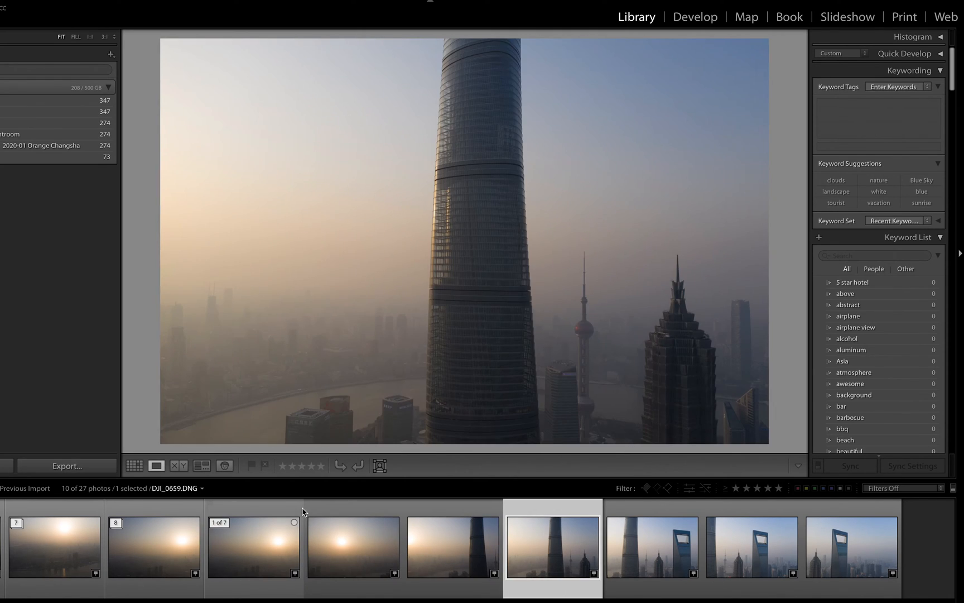
{"action": "key", "text": "Right"}
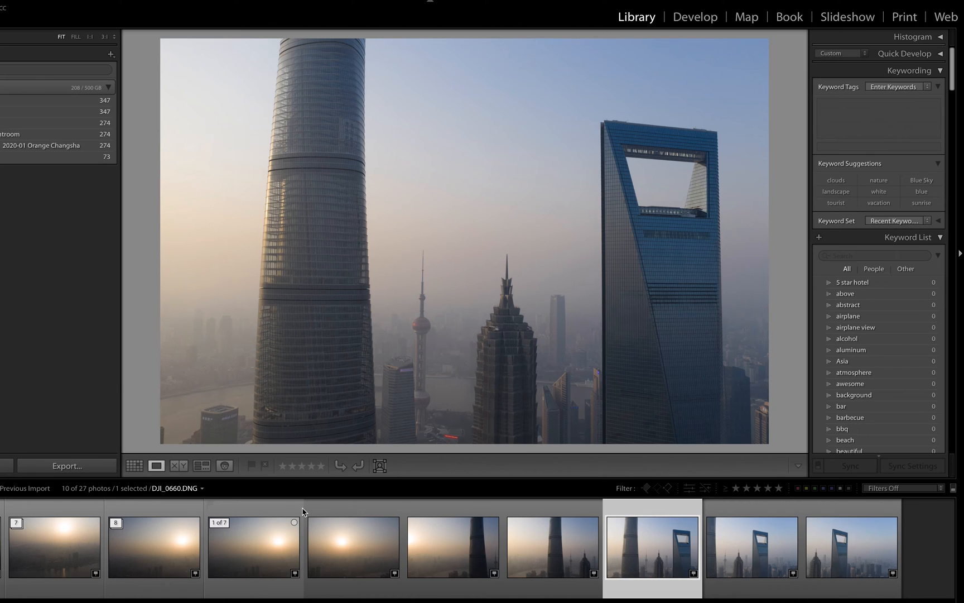
{"action": "key", "text": "Right"}
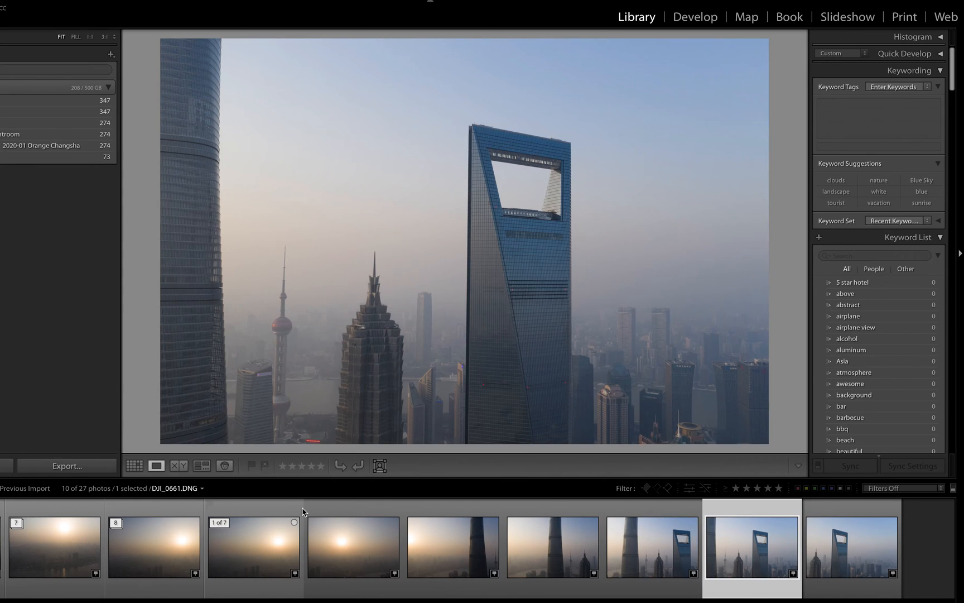
{"action": "key", "text": "Right"}
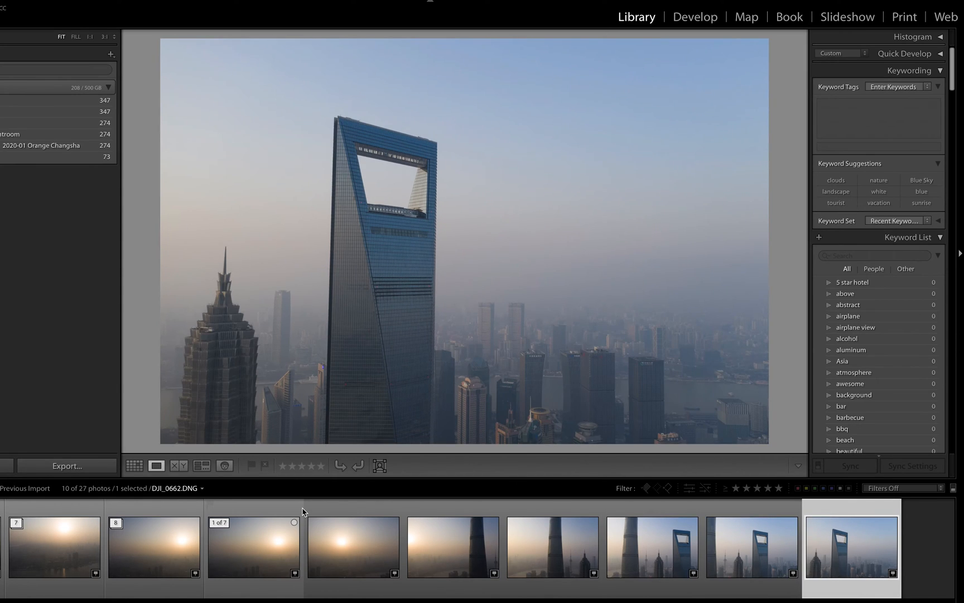
{"action": "key", "text": "Left"}
{"action": "key", "text": "Left"}
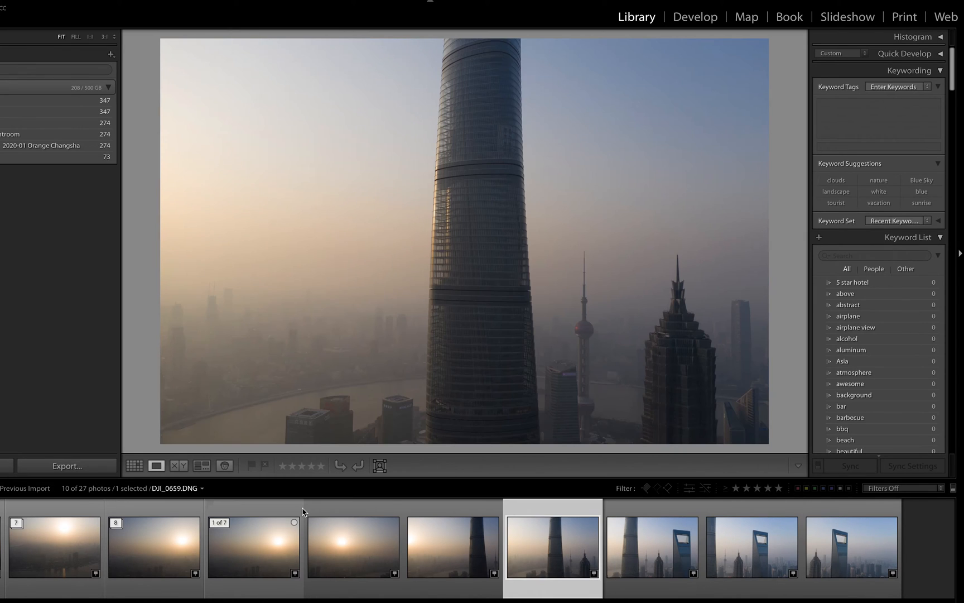
{"action": "key", "text": "Left"}
{"action": "key", "text": "Left"}
{"action": "key", "text": "Left"}
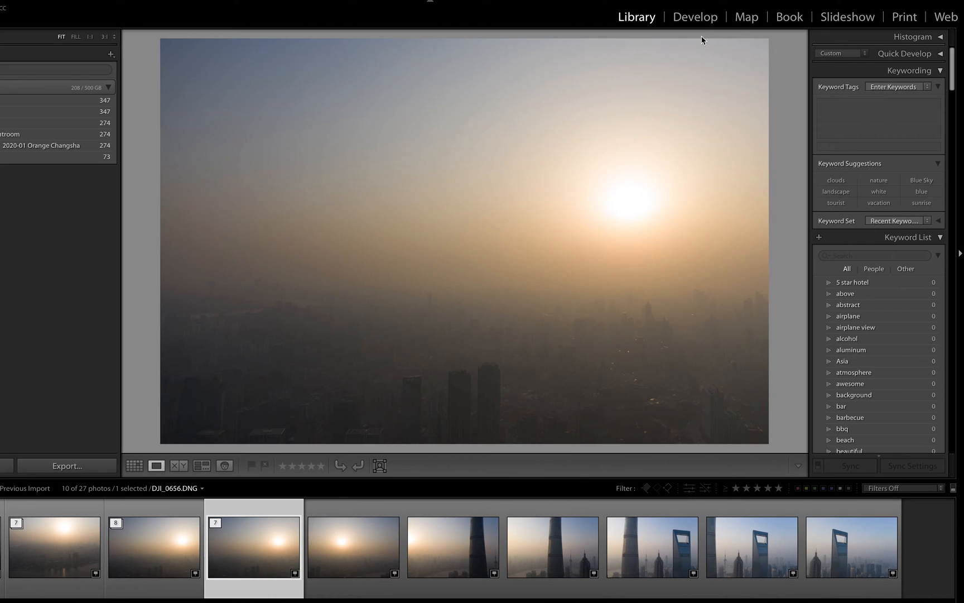
Open DJI_0656 for developing and enable chromatic aberration removal and lens profile corrections
{"action": "left_click", "coordinate": [693, 20]}
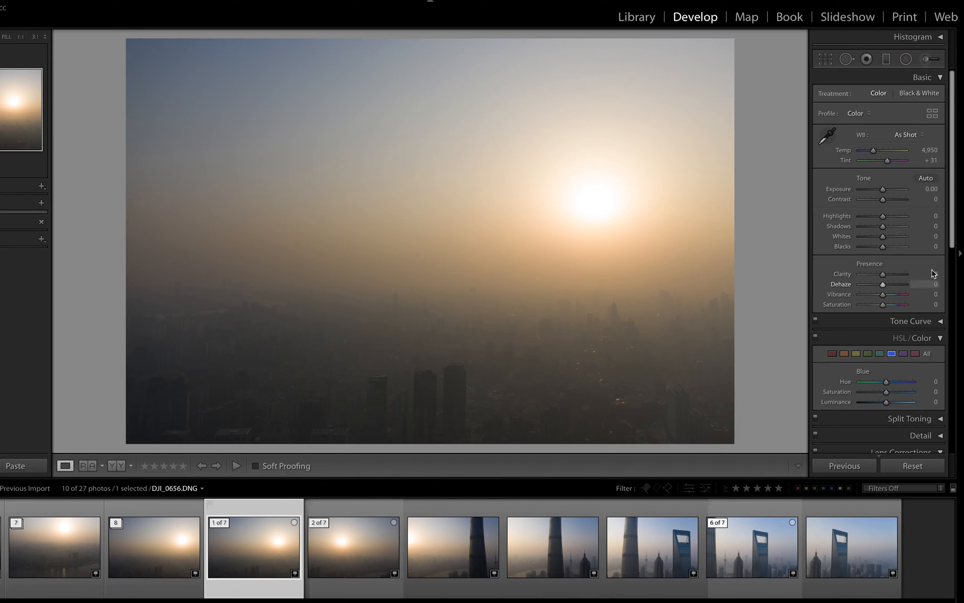
{"action": "left_click_drag", "start_coordinate": [951, 243], "coordinate": [946, 361]}
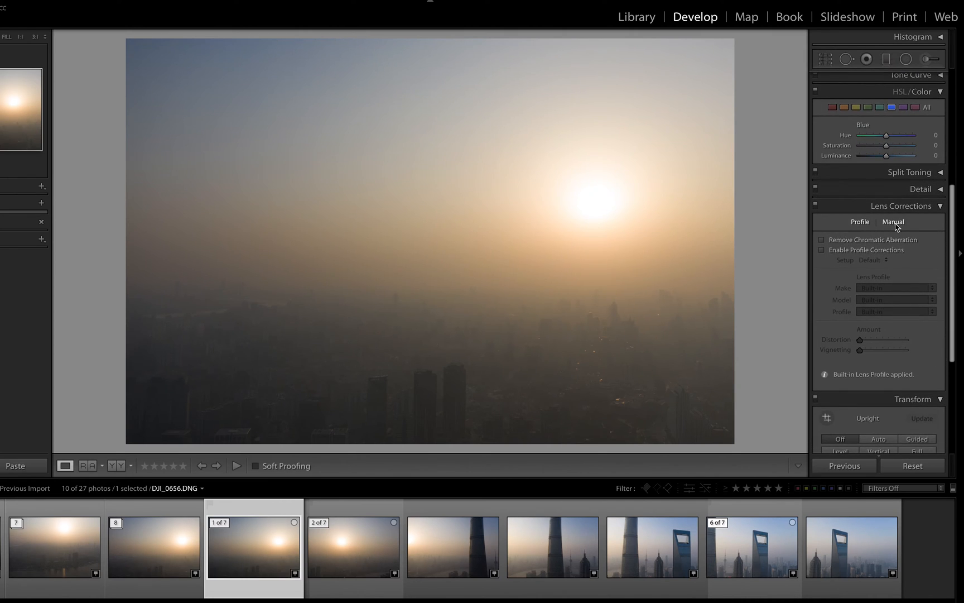
{"action": "left_click", "coordinate": [837, 240]}
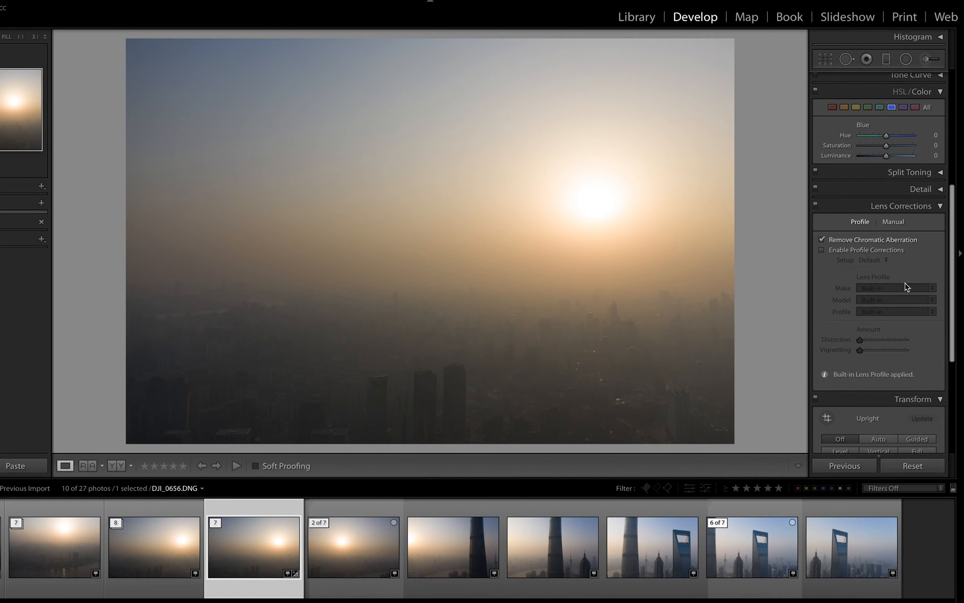
{"action": "left_click", "coordinate": [865, 250]}
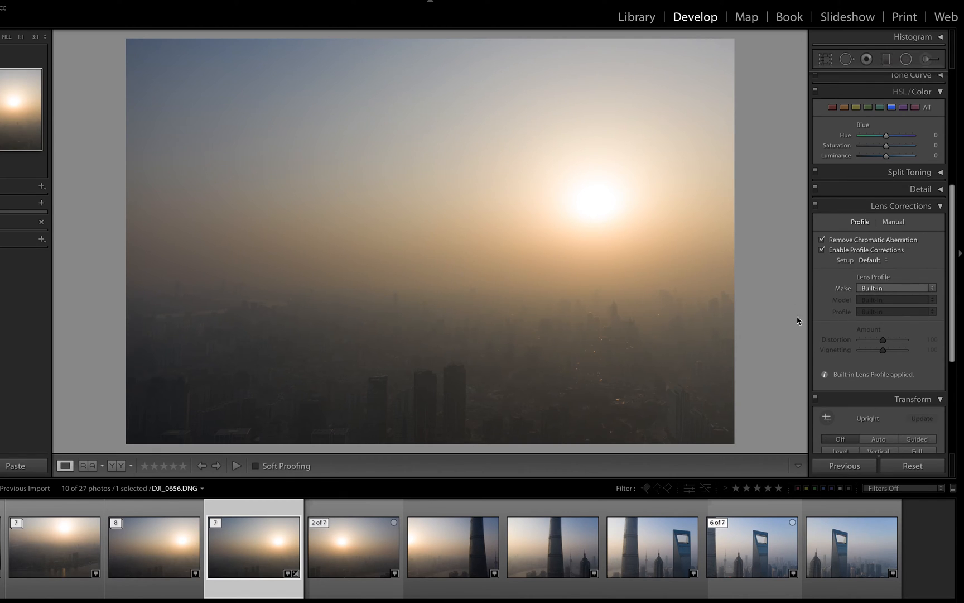
Set the lens profile make to DJI and the model to DJI Mavic Pro FC220
{"action": "left_click", "coordinate": [891, 289]}
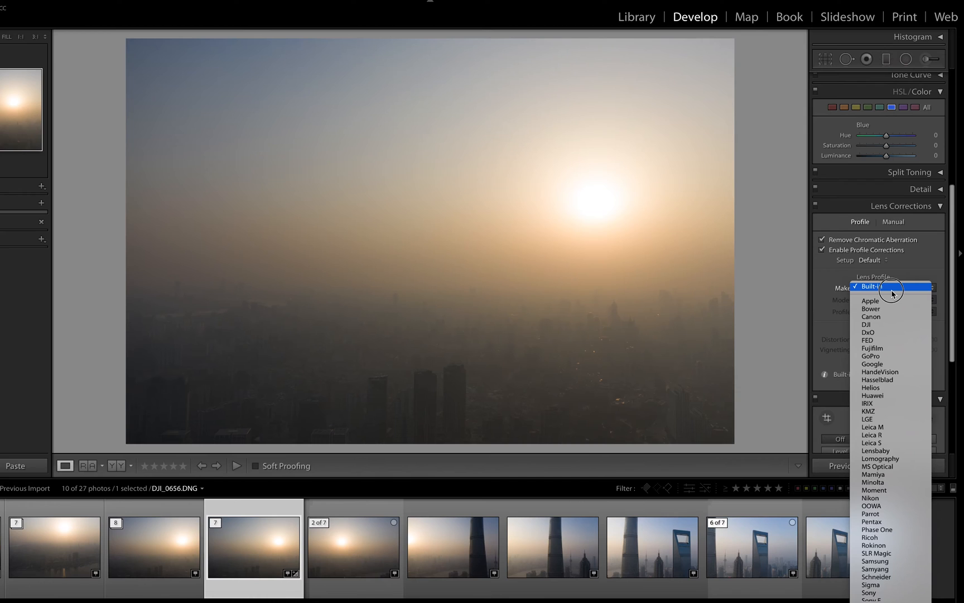
{"action": "left_click", "coordinate": [879, 324]}
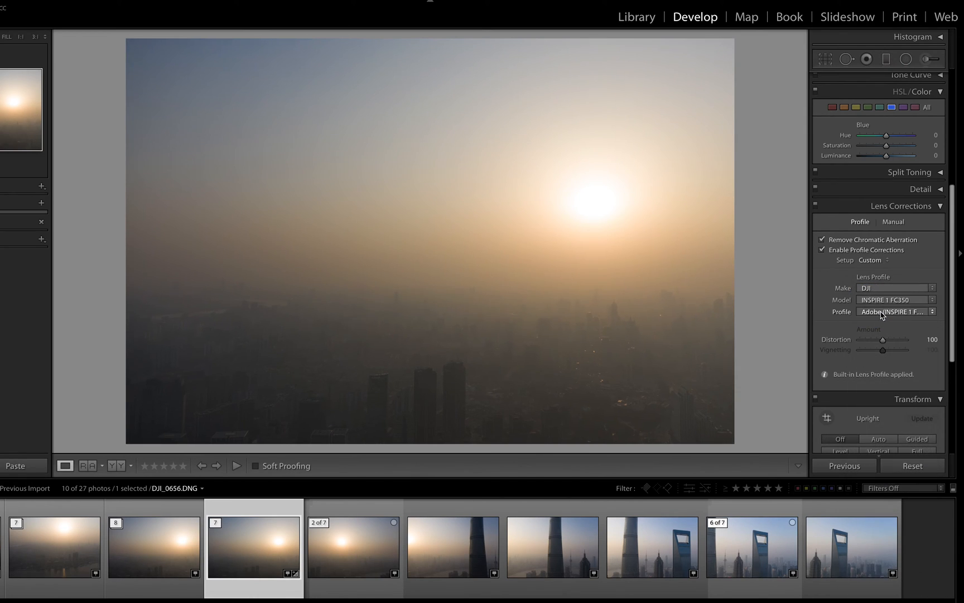
{"action": "left_click", "coordinate": [892, 299]}
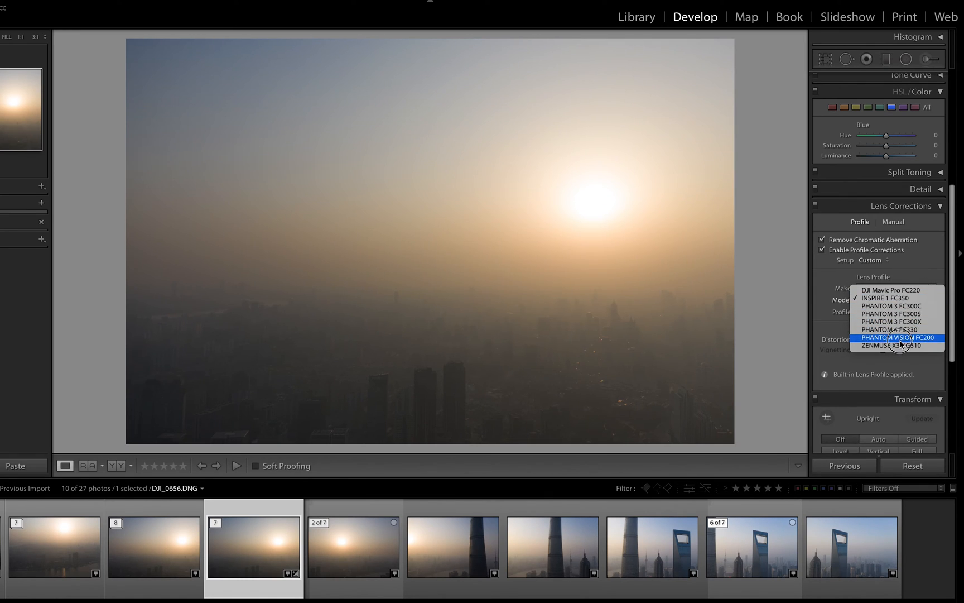
{"action": "left_click", "coordinate": [892, 290]}
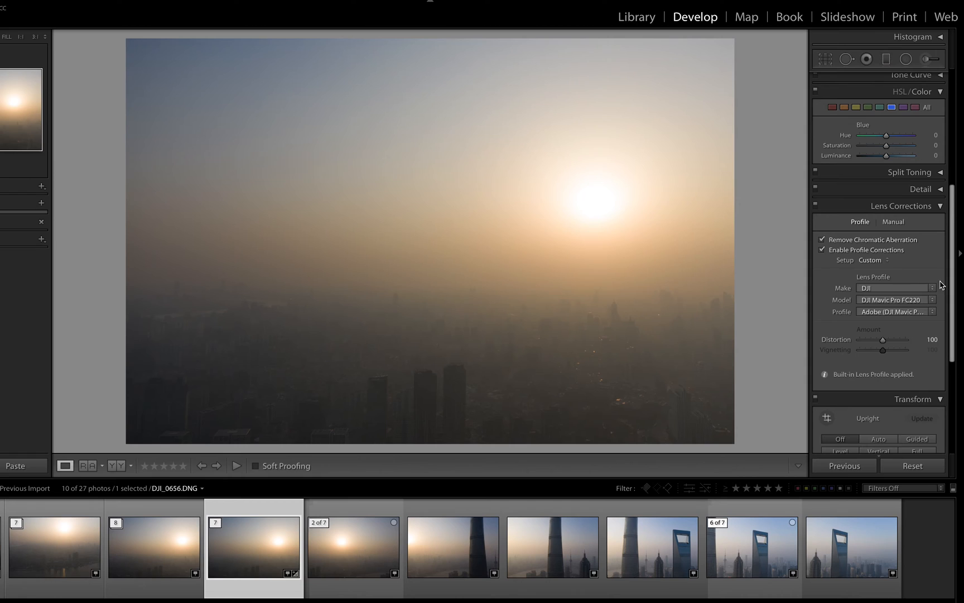
Set the photo's Contrast to +20, Highlights to -86 and Shadows to +32
{"action": "left_click_drag", "start_coordinate": [953, 295], "coordinate": [958, 162]}
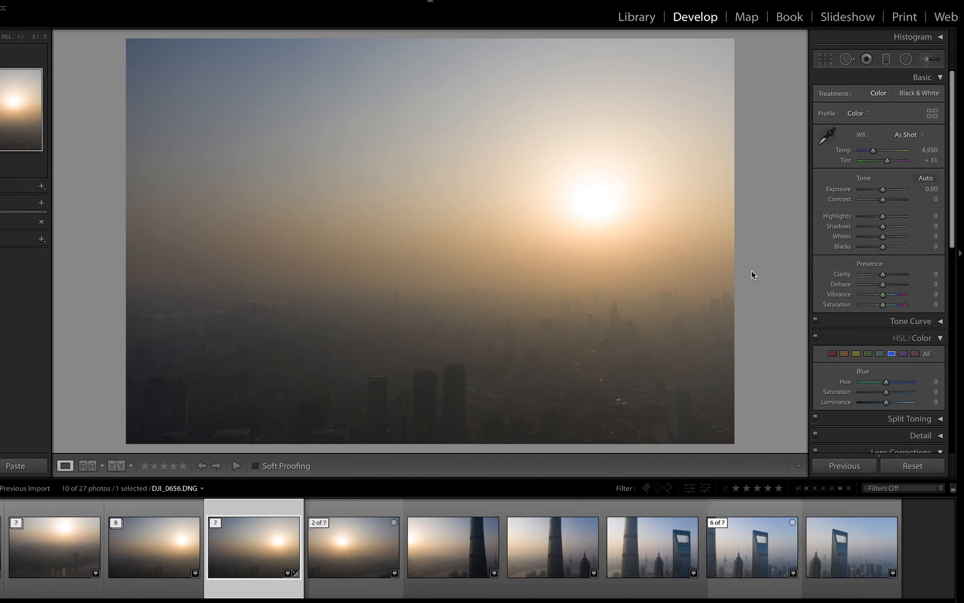
{"action": "left_click_drag", "start_coordinate": [884, 203], "coordinate": [884, 203]}
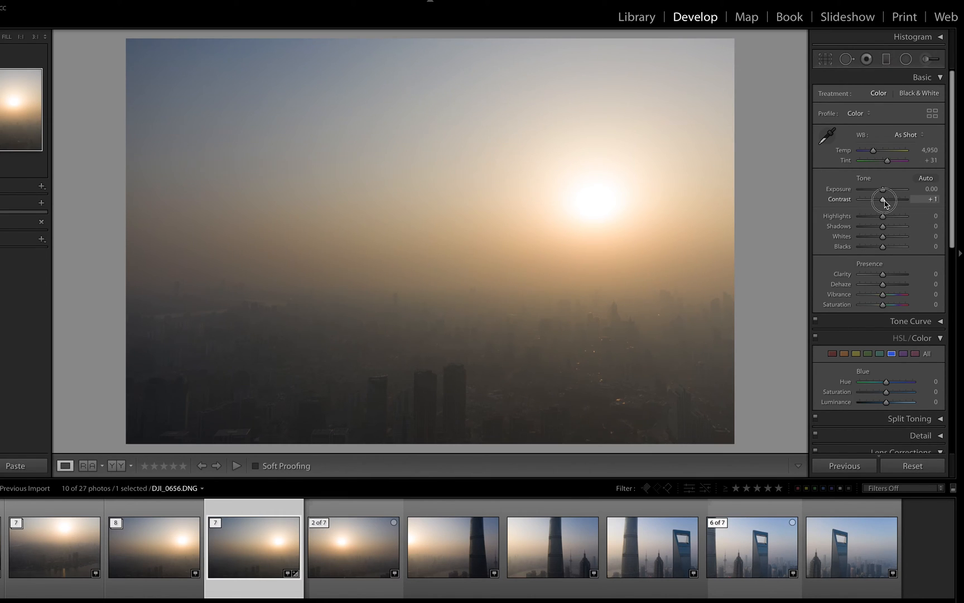
{"action": "left_click_drag", "start_coordinate": [884, 204], "coordinate": [890, 233]}
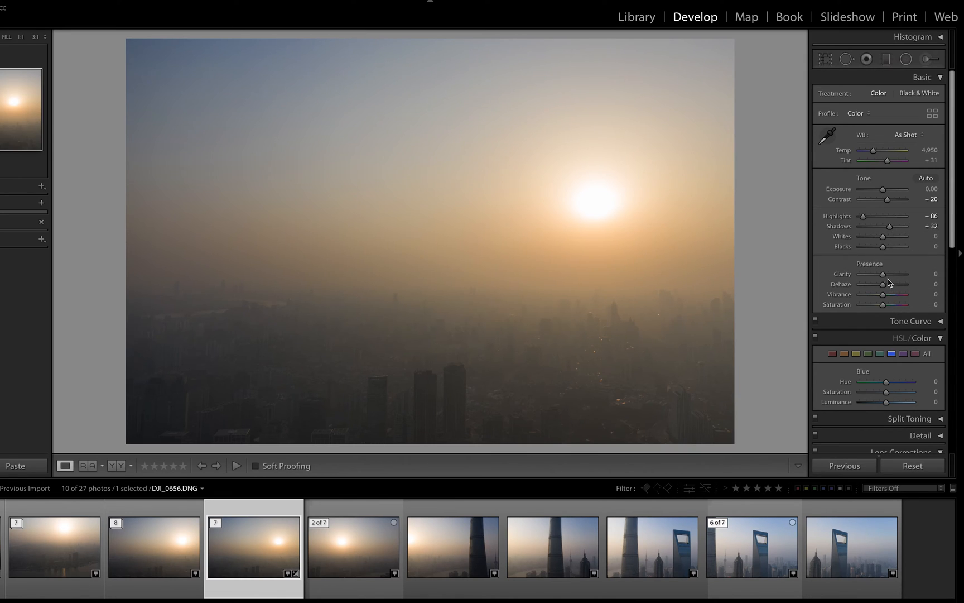
Set Clarity to +32, Dehaze to +18, Vibrance to +7 and Shadows to +44
{"action": "left_click_drag", "start_coordinate": [884, 278], "coordinate": [905, 277]}
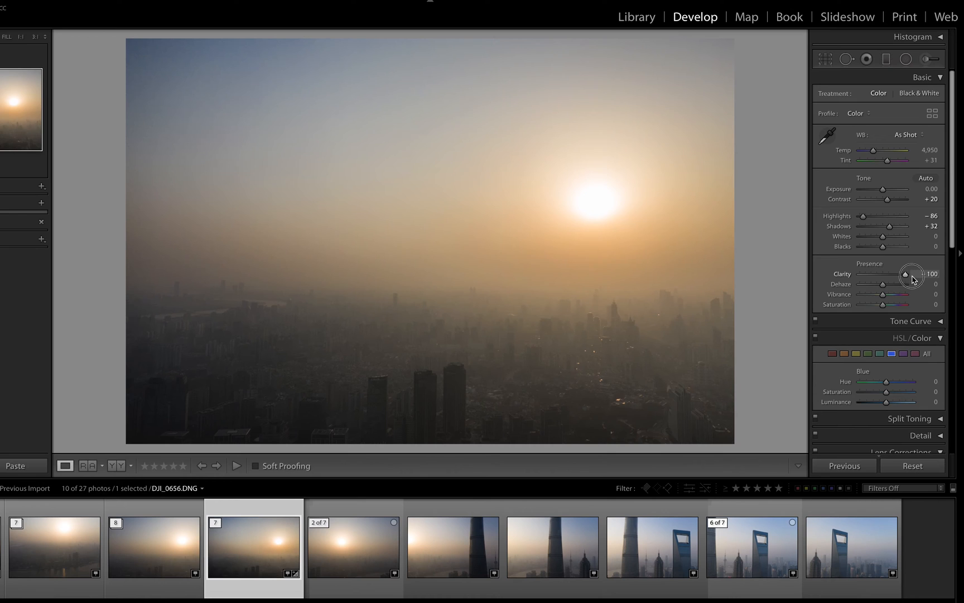
{"action": "left_click_drag", "start_coordinate": [908, 279], "coordinate": [886, 297]}
{"action": "left_click_drag", "start_coordinate": [890, 229], "coordinate": [894, 230]}
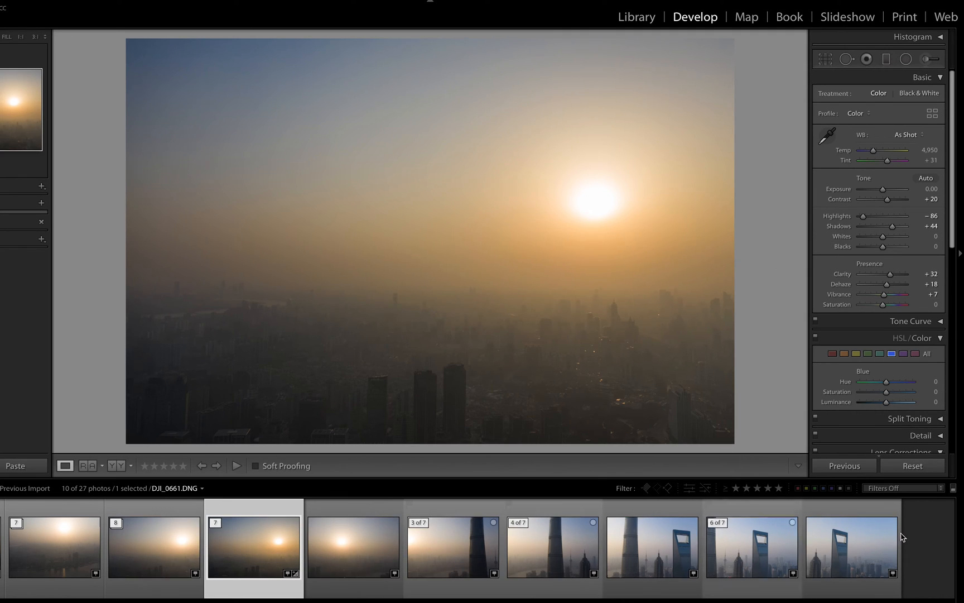
Select all photos from DJI_0656 through DJI_0662 and synchronize the develop settings across them
{"action": "left_click", "coordinate": [863, 538], "text": "shift"}
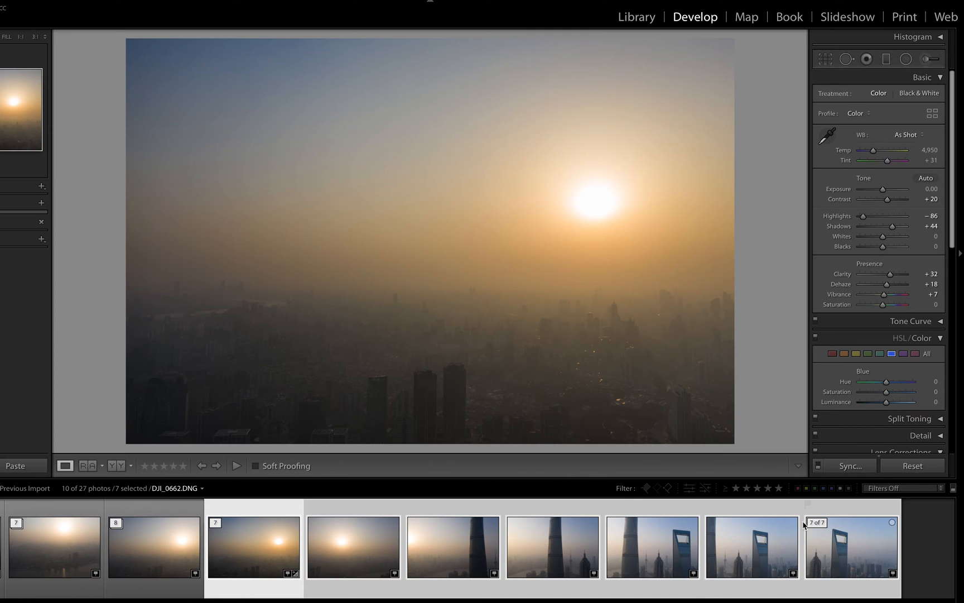
{"action": "left_click", "coordinate": [851, 467]}
{"action": "left_click", "coordinate": [619, 237]}
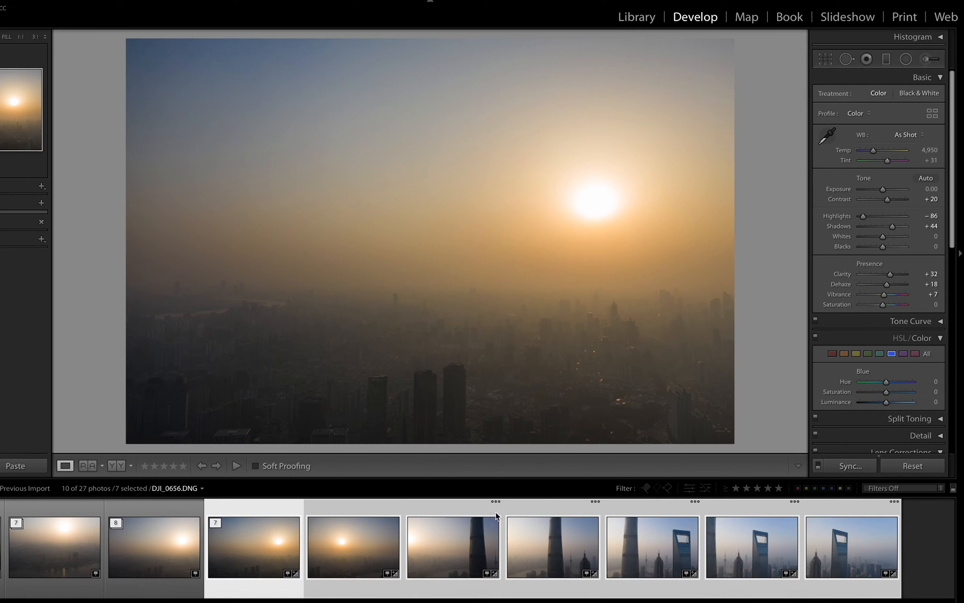
Check the synchronized adjustments on photos DJI_0657 to DJI_0659, ending on DJI_0658
{"action": "left_click", "coordinate": [193, 533]}
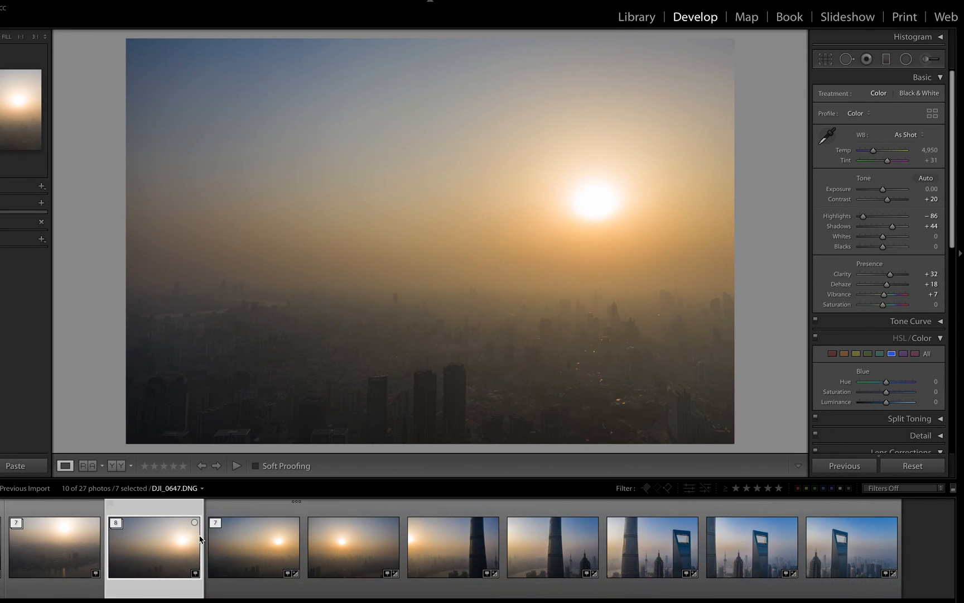
{"action": "left_click", "coordinate": [271, 546]}
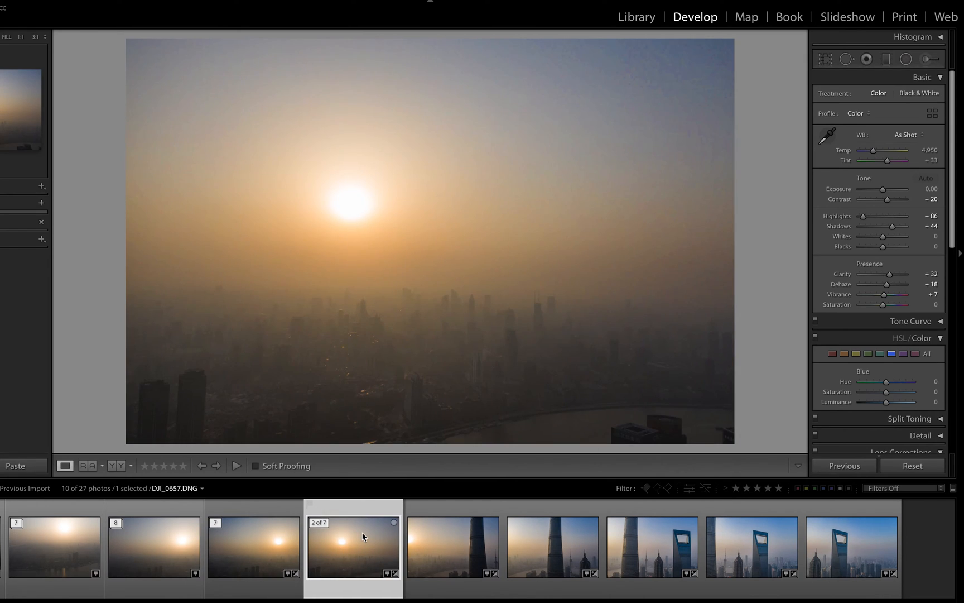
{"action": "key", "text": "Right"}
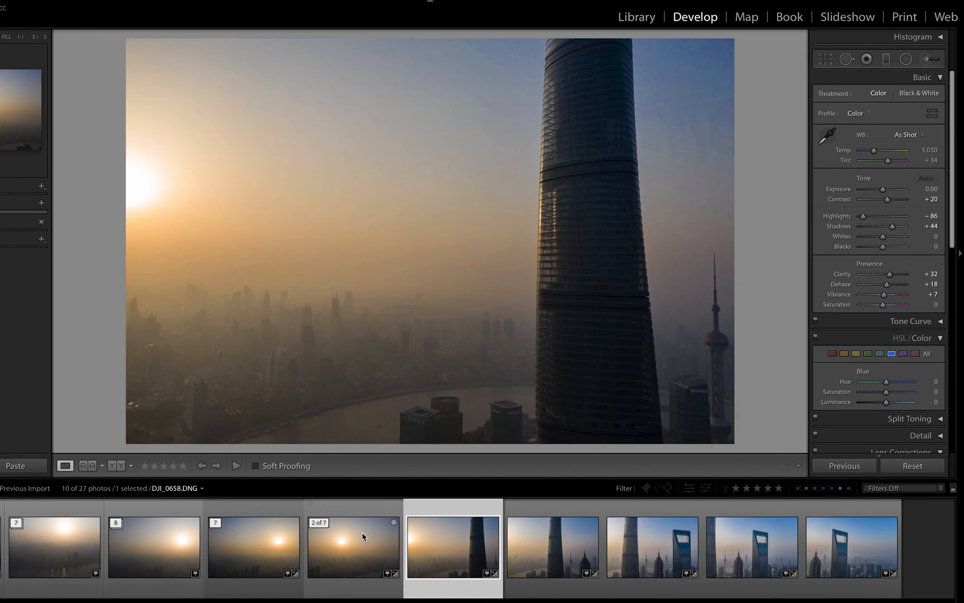
{"action": "key", "text": "Right"}
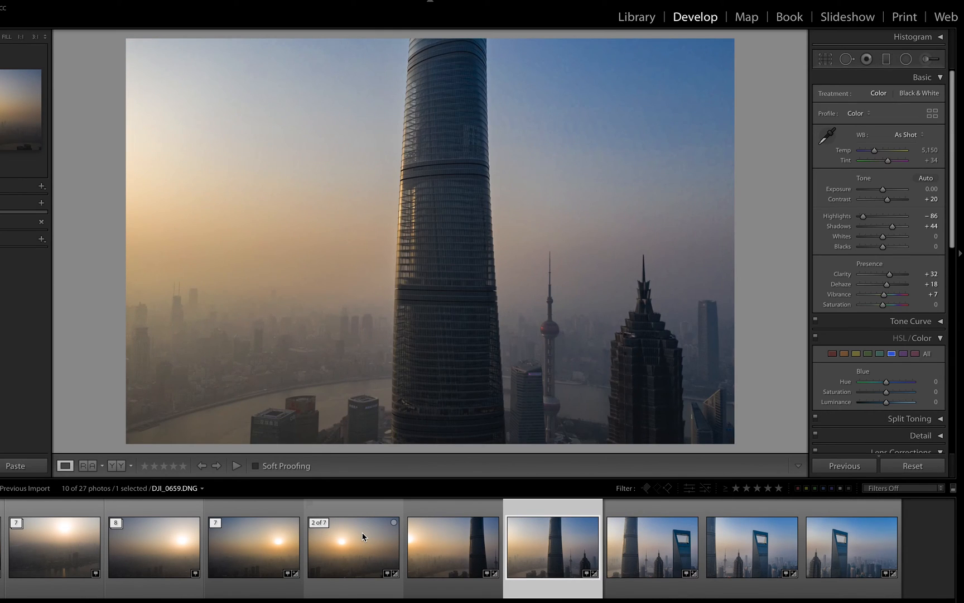
{"action": "key", "text": "Left"}
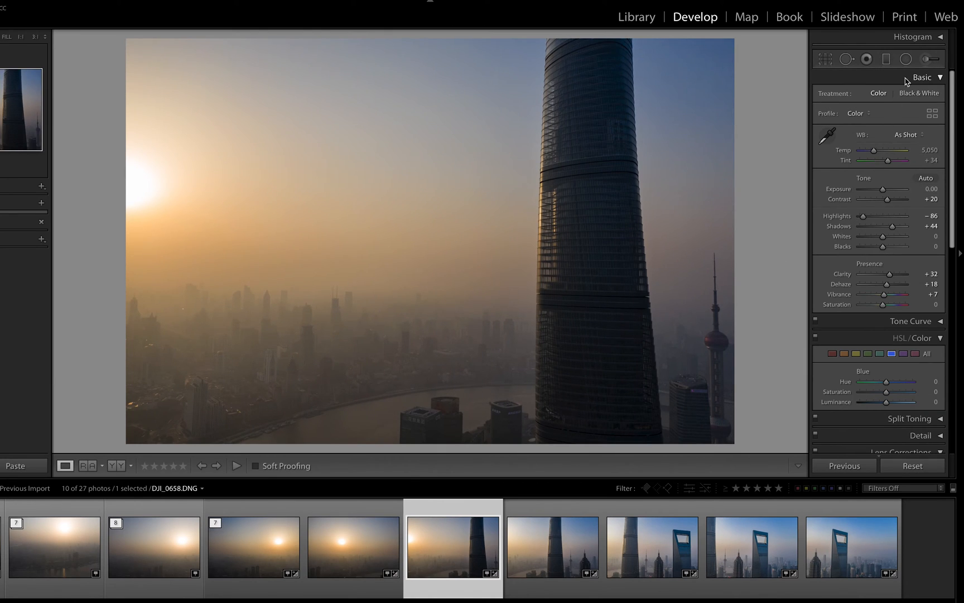
Draw a large radial filter between the sun and the tower on DJI_0658 and set its Exposure to 1.22
{"action": "left_click", "coordinate": [906, 59]}
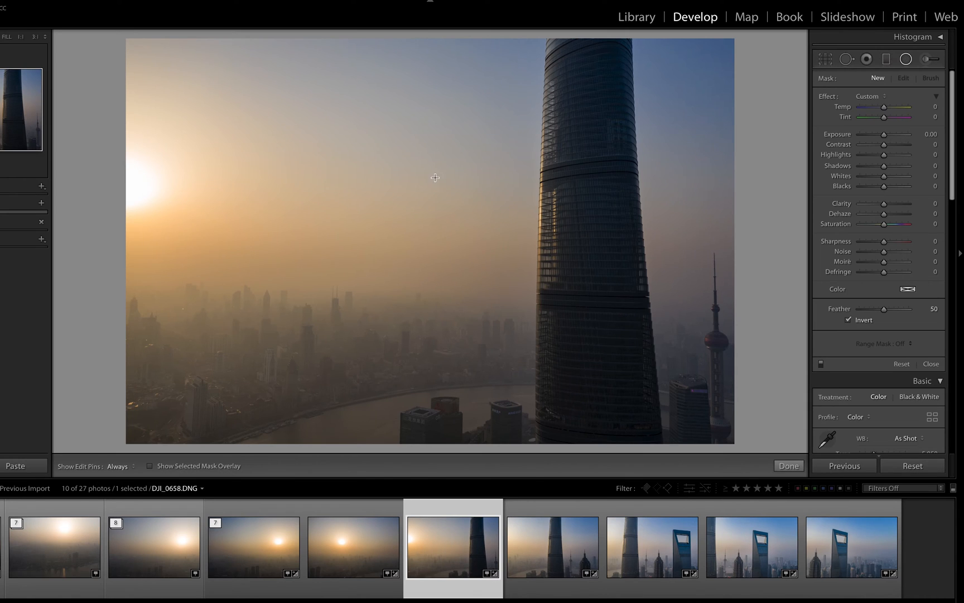
{"action": "left_click_drag", "start_coordinate": [437, 205], "coordinate": [616, 491]}
{"action": "left_click_drag", "start_coordinate": [615, 151], "coordinate": [612, 139]}
{"action": "left_click_drag", "start_coordinate": [886, 136], "coordinate": [893, 140]}
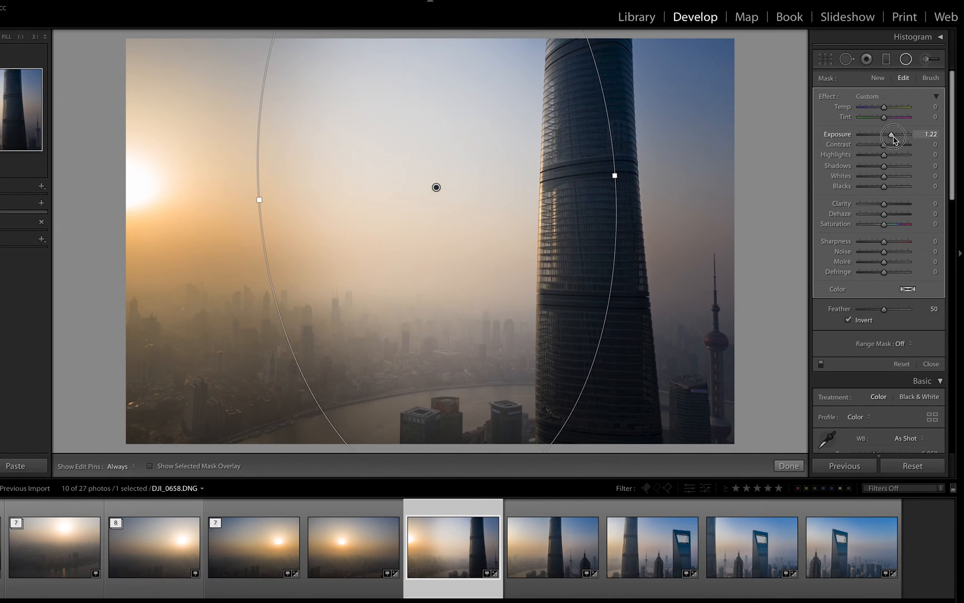
Widen the radial filter, shift it slightly toward the sun, and set its Temp to 14
{"action": "left_click_drag", "start_coordinate": [259, 199], "coordinate": [244, 199]}
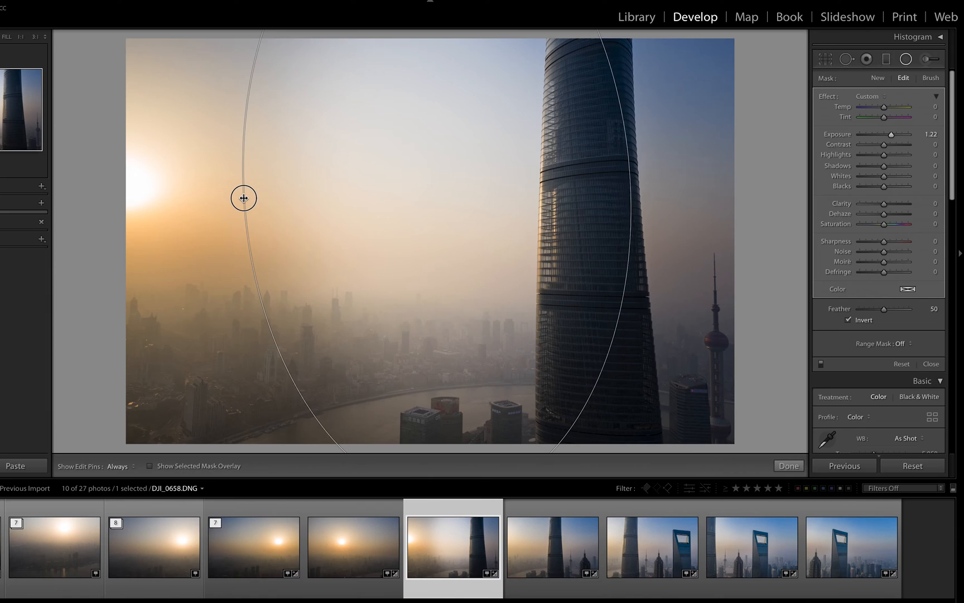
{"action": "left_click_drag", "start_coordinate": [590, 197], "coordinate": [584, 195]}
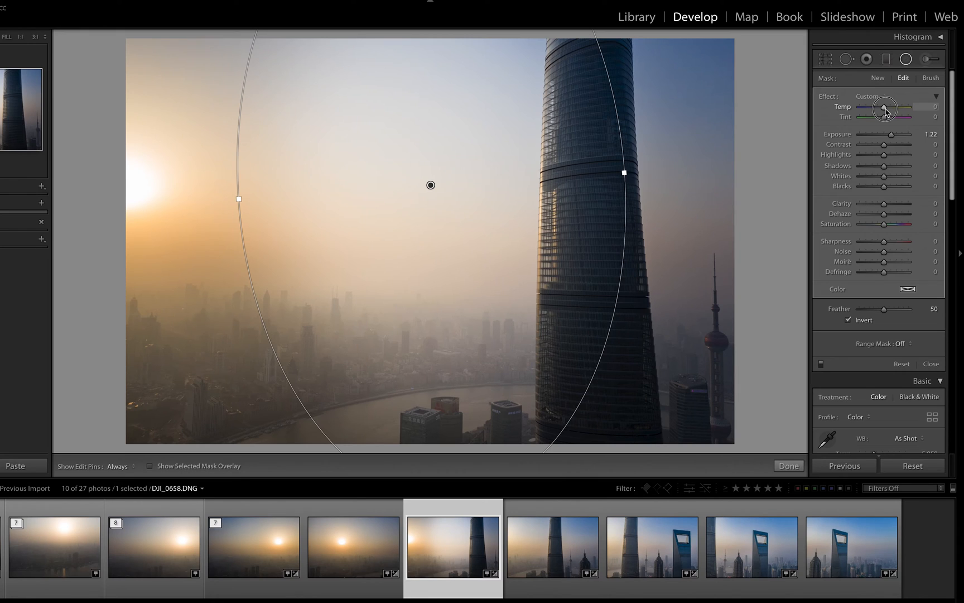
{"action": "left_click_drag", "start_coordinate": [887, 110], "coordinate": [889, 112]}
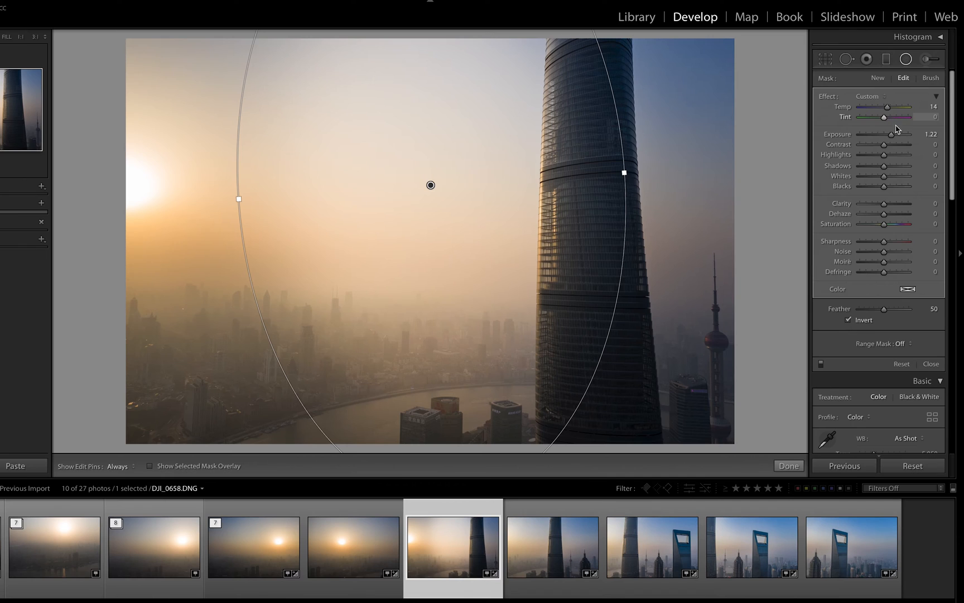
Set the sky filter's Contrast to 6, and add a narrow radial filter over the tall tower with Exposure 0.77 and Contrast 17
{"action": "left_click_drag", "start_coordinate": [884, 144], "coordinate": [888, 147]}
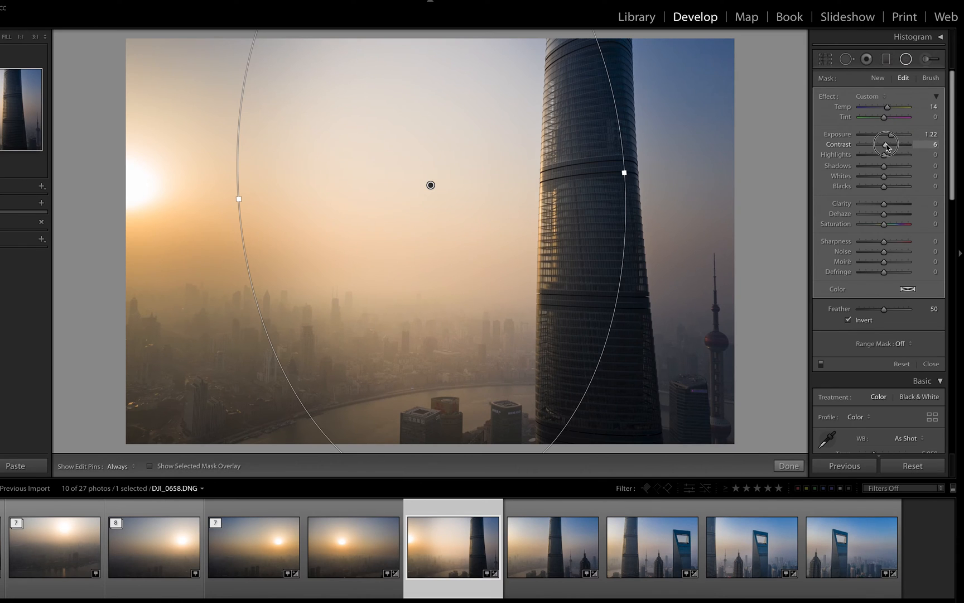
{"action": "left_click_drag", "start_coordinate": [677, 301], "coordinate": [608, 511]}
{"action": "left_click_drag", "start_coordinate": [694, 320], "coordinate": [628, 314]}
{"action": "left_click_drag", "start_coordinate": [729, 256], "coordinate": [655, 240]}
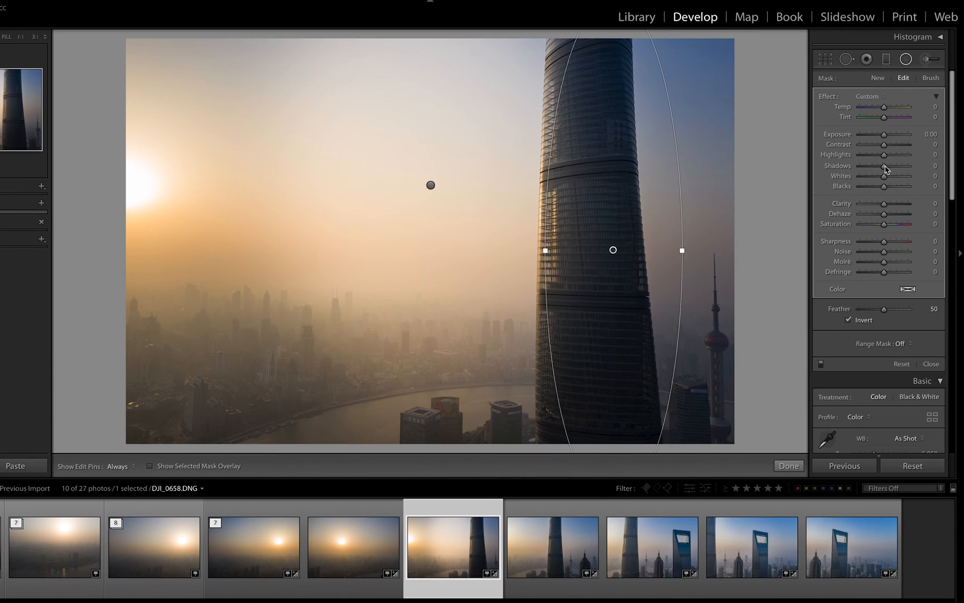
{"action": "left_click_drag", "start_coordinate": [887, 138], "coordinate": [890, 148]}
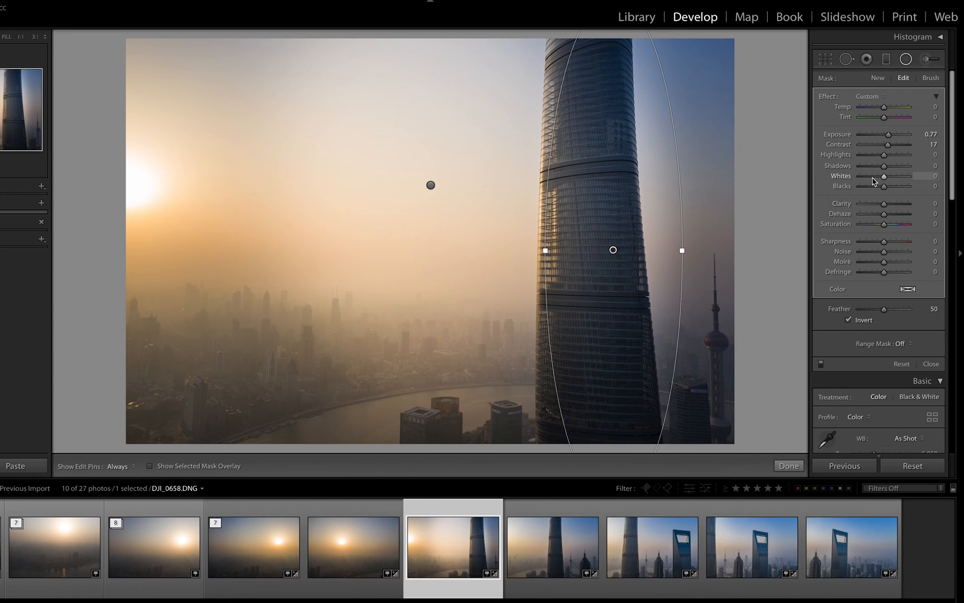
Add a radial filter around the distant spired tower at the photo's lower right, with Exposure 0.46 and Contrast 9
{"action": "left_click_drag", "start_coordinate": [723, 361], "coordinate": [617, 466]}
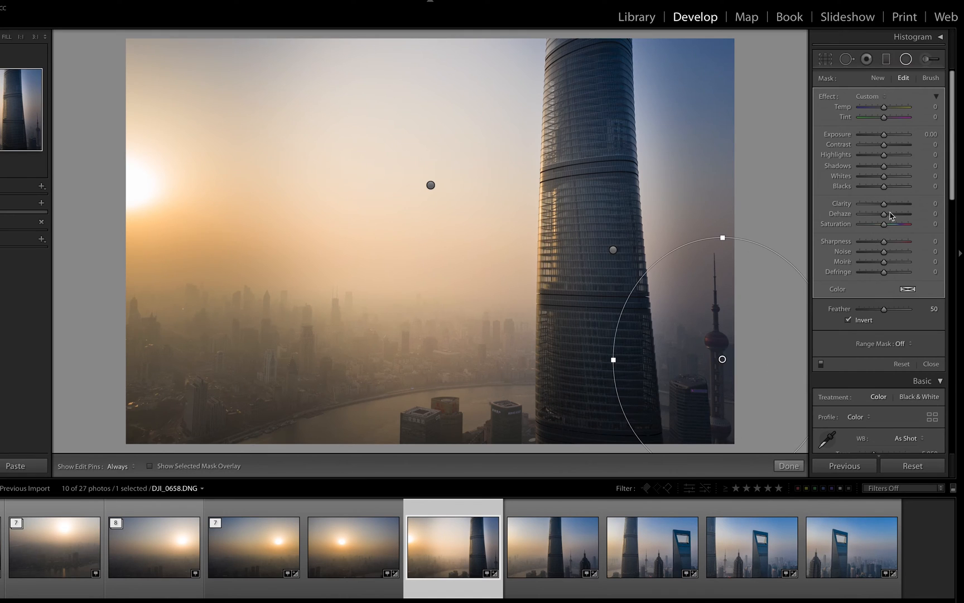
{"action": "left_click_drag", "start_coordinate": [885, 135], "coordinate": [889, 140]}
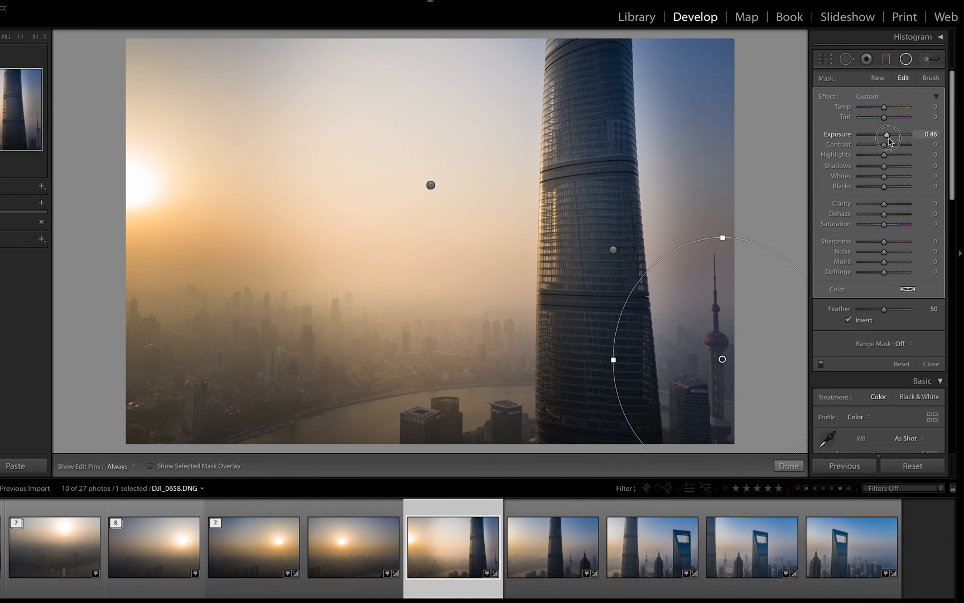
{"action": "left_click_drag", "start_coordinate": [885, 146], "coordinate": [888, 147]}
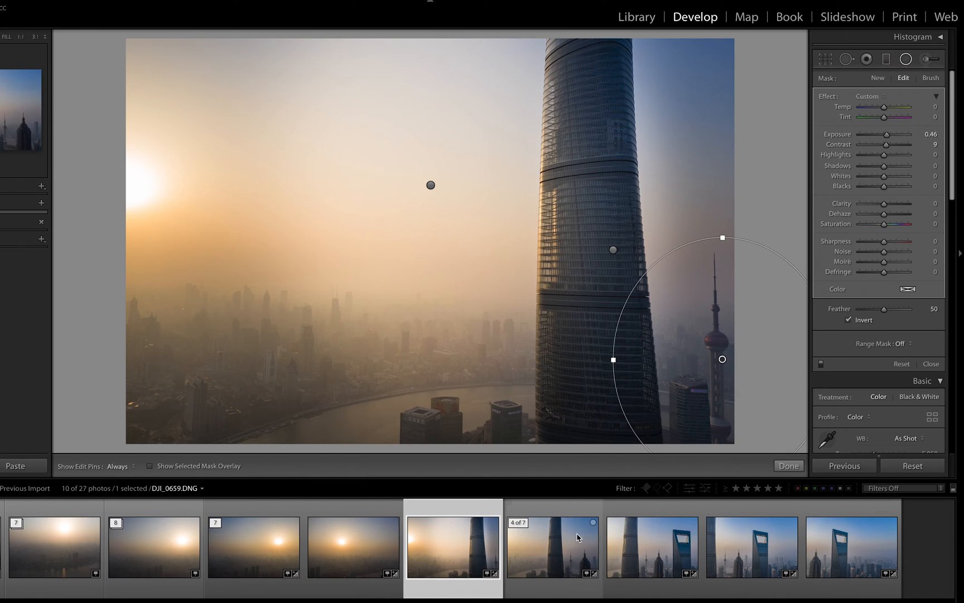
Synchronize all develop settings, including the radial filters, from DJI_0658 to DJI_0659, and open DJI_0659
{"action": "left_click", "coordinate": [569, 557], "text": "shift"}
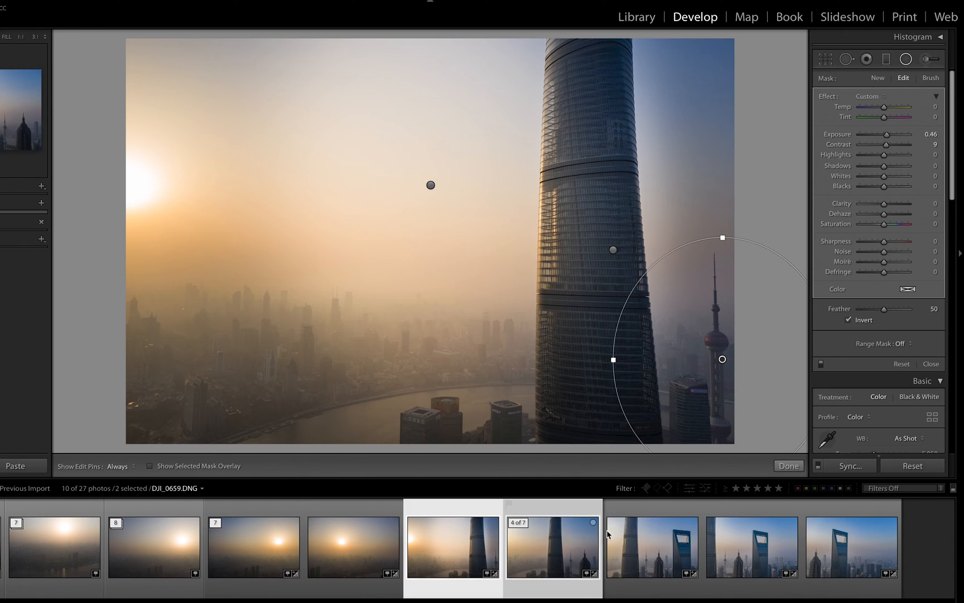
{"action": "left_click", "coordinate": [906, 59]}
{"action": "left_click", "coordinate": [850, 464]}
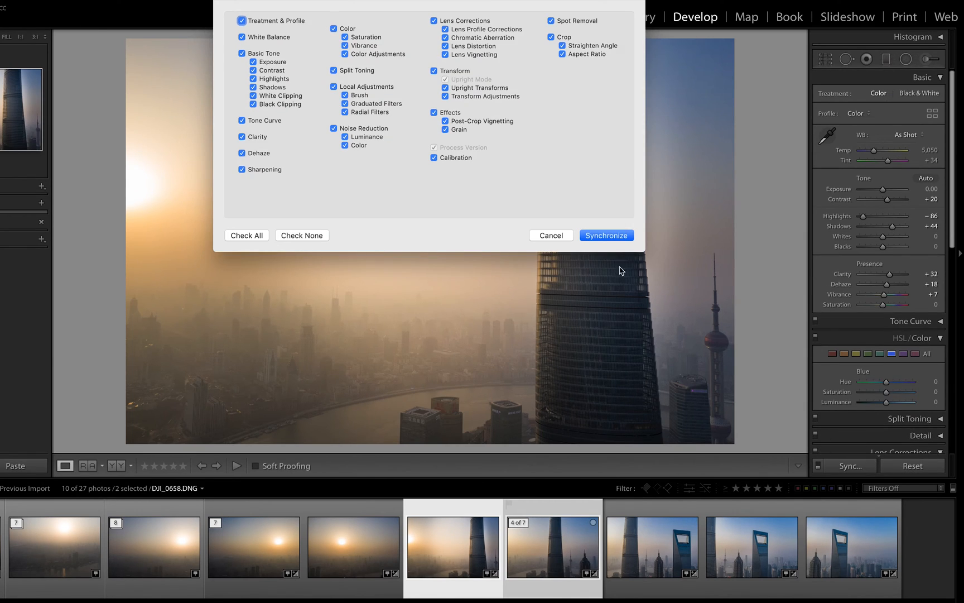
{"action": "left_click", "coordinate": [622, 240]}
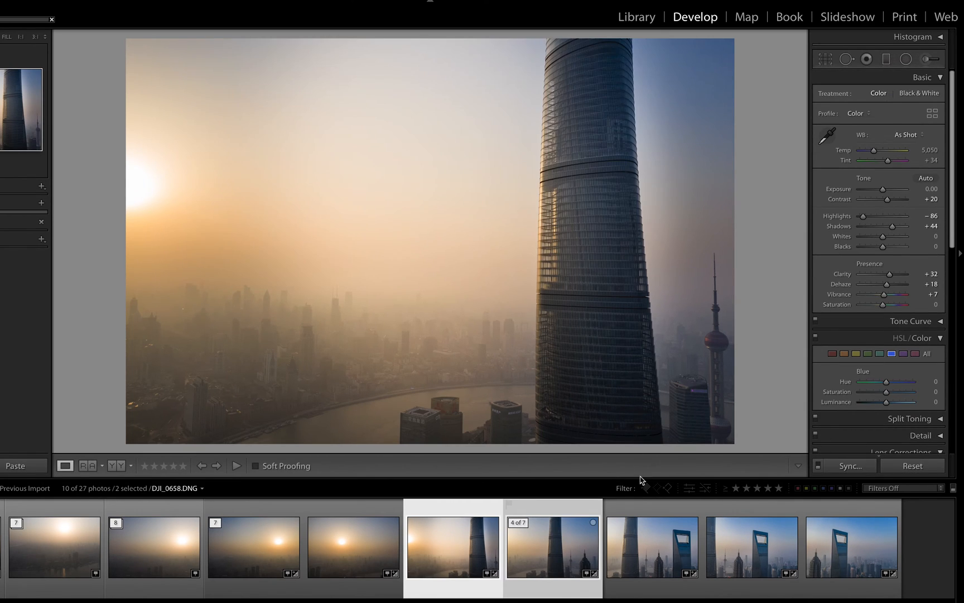
{"action": "left_click", "coordinate": [636, 556]}
{"action": "left_click", "coordinate": [563, 550]}
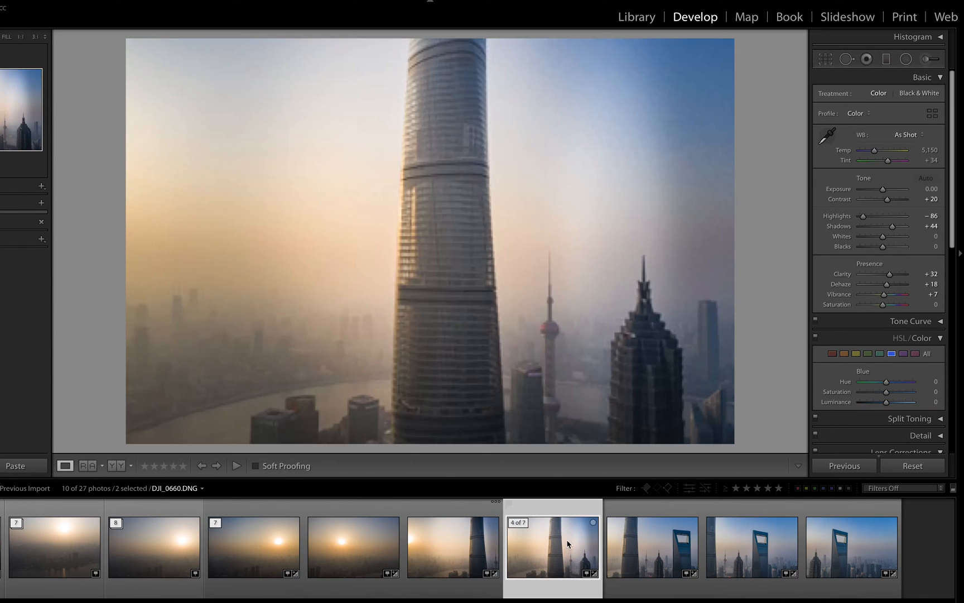
Move the large warm radial filter on DJI_0659 over the bright sky beside the tall tower
{"action": "left_click", "coordinate": [905, 59]}
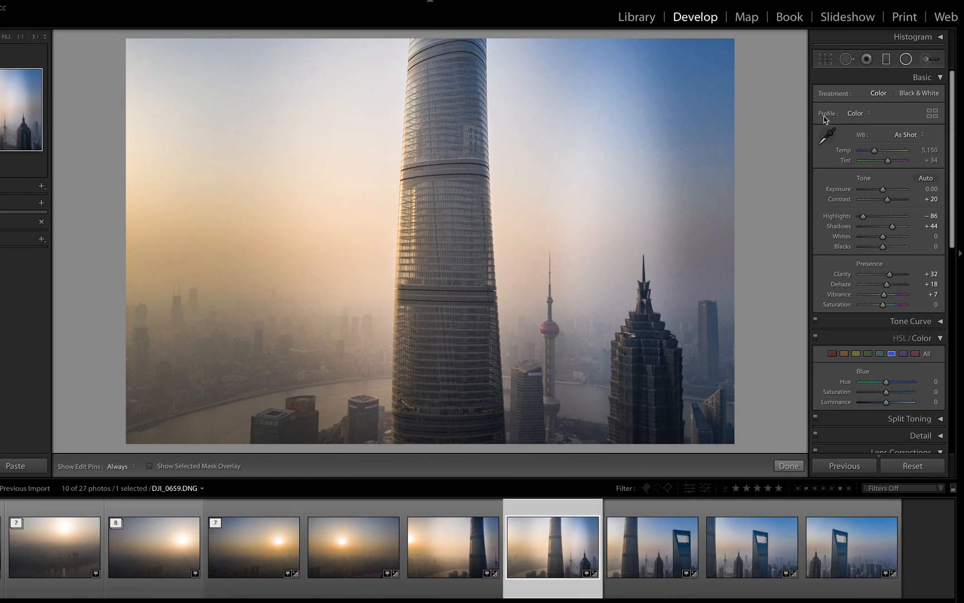
{"action": "left_click", "coordinate": [431, 184]}
{"action": "left_click_drag", "start_coordinate": [434, 187], "coordinate": [277, 200]}
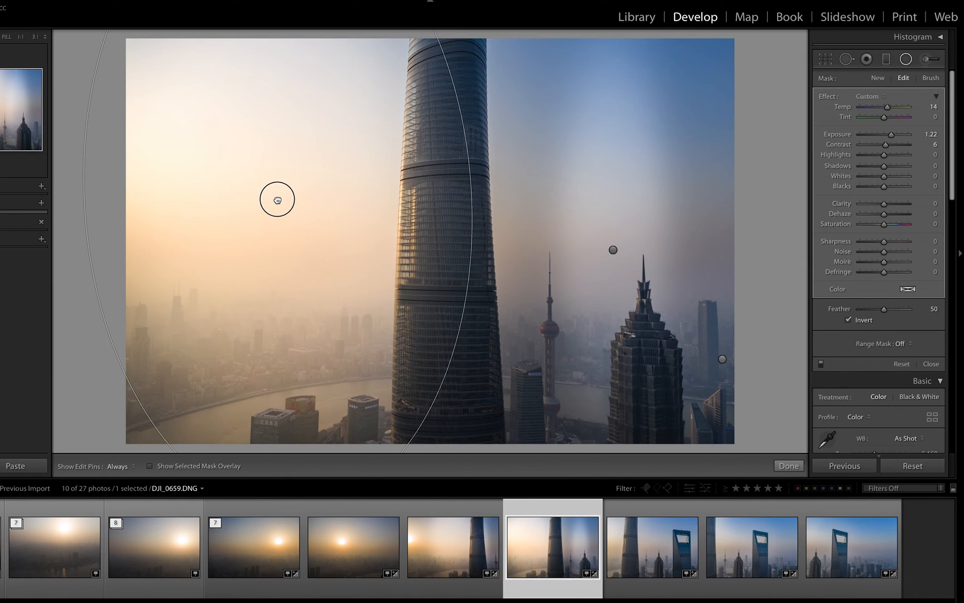
Move the narrow radial filter onto the tall tower in DJI_0659, slim it down, and set its Exposure to 0.42
{"action": "left_click", "coordinate": [613, 250]}
{"action": "left_click_drag", "start_coordinate": [615, 249], "coordinate": [463, 257]}
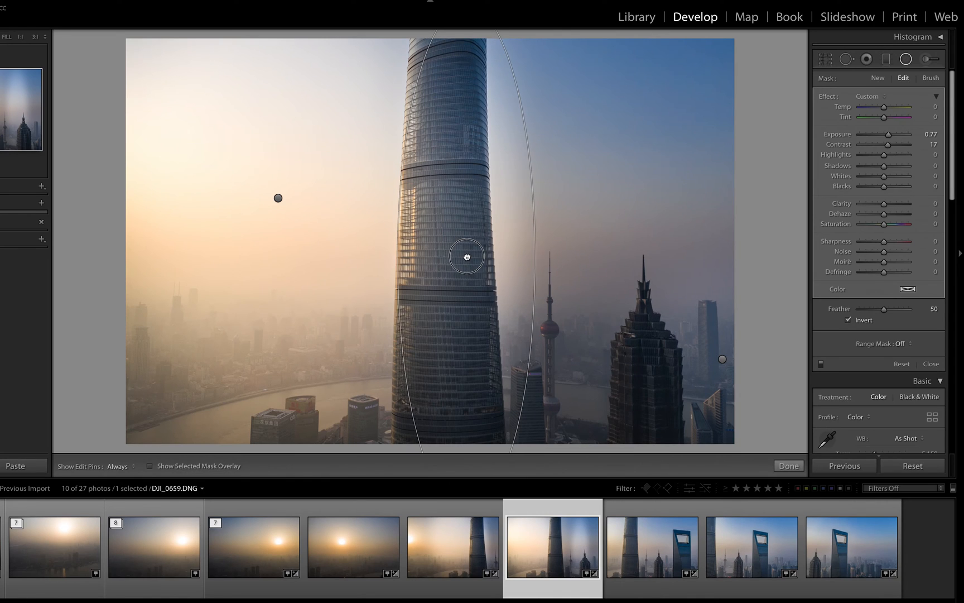
{"action": "left_click_drag", "start_coordinate": [533, 255], "coordinate": [524, 255]}
{"action": "left_click_drag", "start_coordinate": [889, 136], "coordinate": [888, 146]}
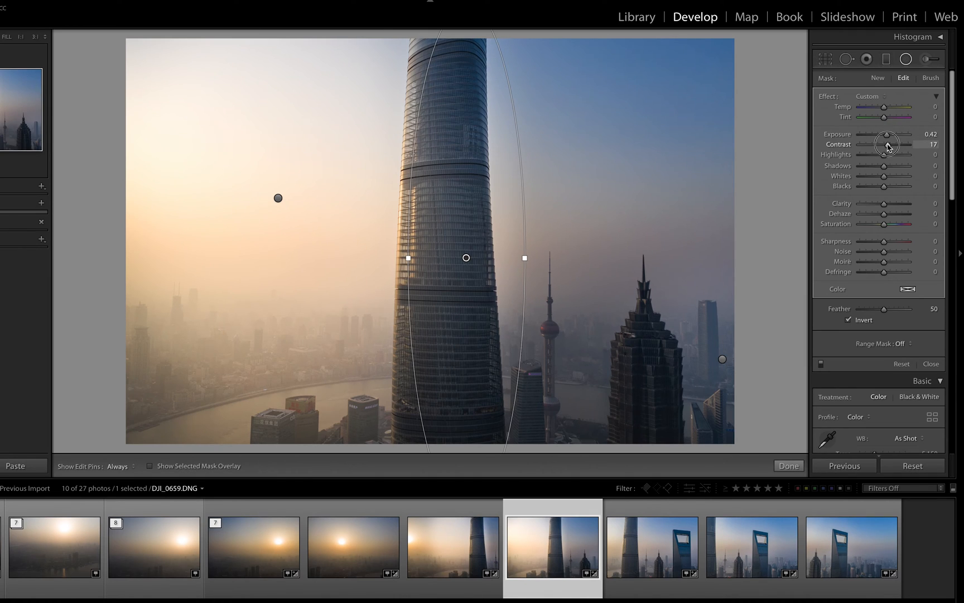
Widen, shift and slightly rotate the lower-right radial filter on DJI_0659 so it covers both spired towers
{"action": "left_click_drag", "start_coordinate": [721, 358], "coordinate": [614, 359]}
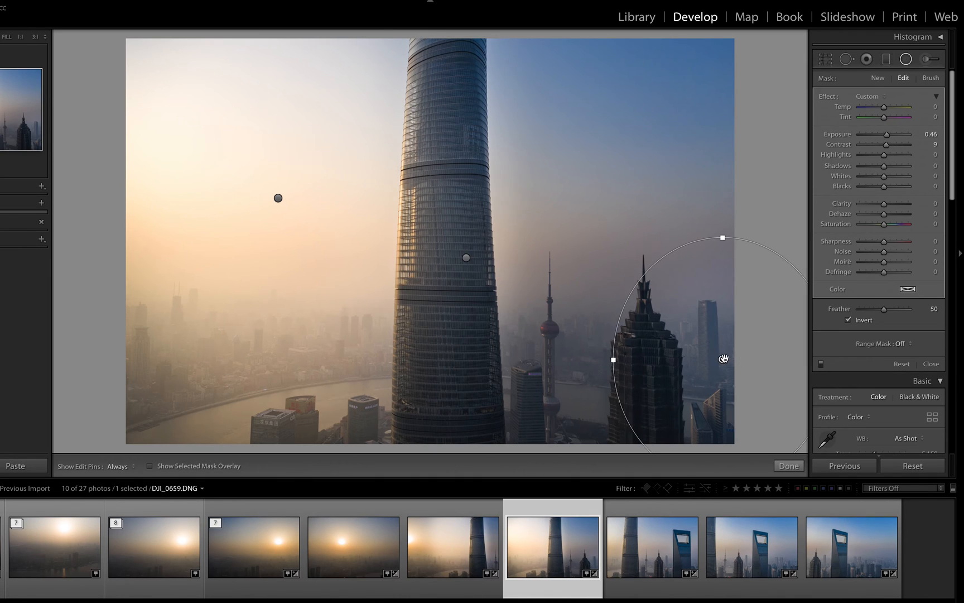
{"action": "key", "text": "shift+m"}
{"action": "left_click", "coordinate": [905, 59]}
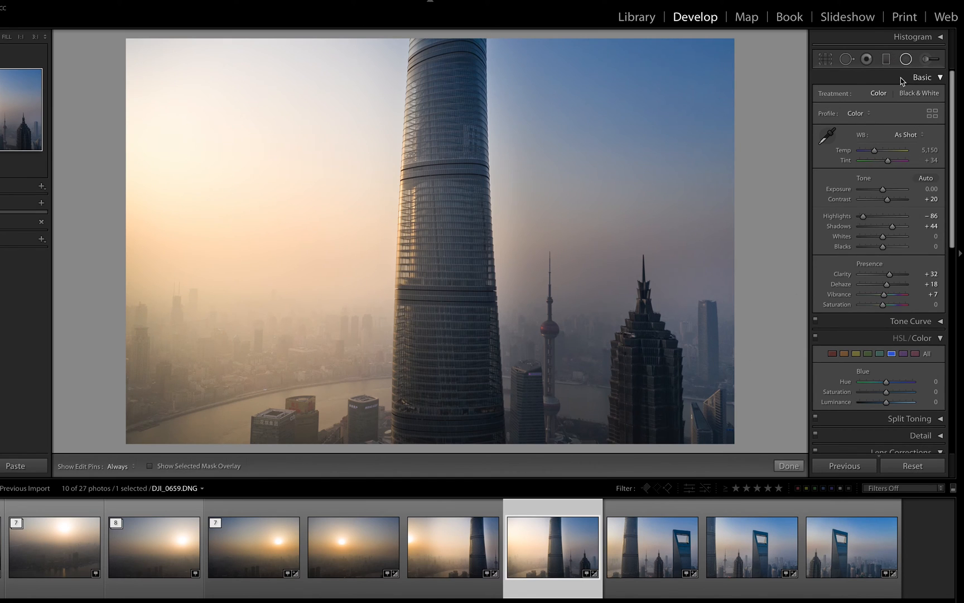
{"action": "left_click", "coordinate": [723, 359]}
{"action": "left_click_drag", "start_coordinate": [724, 359], "coordinate": [709, 361]}
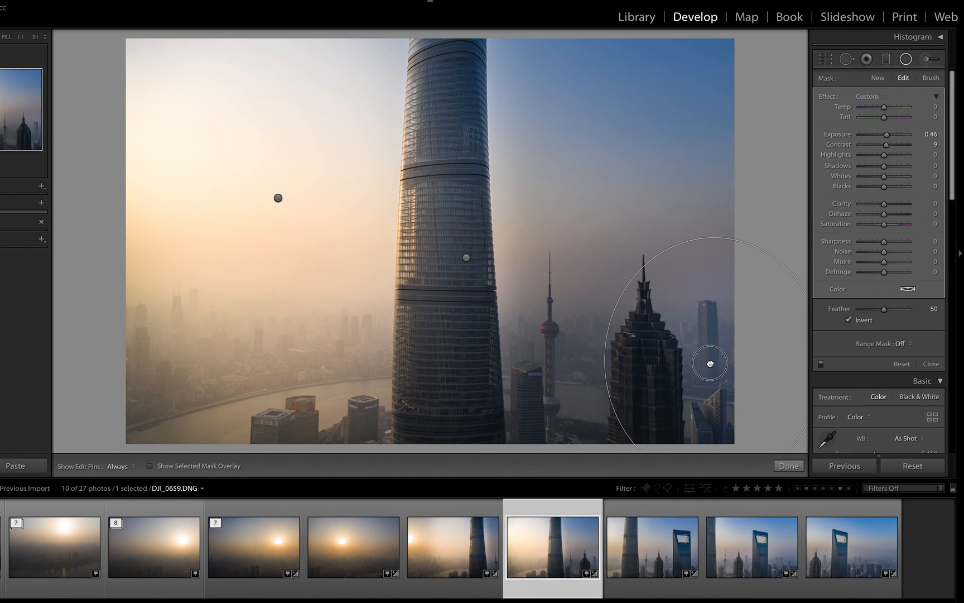
{"action": "left_click_drag", "start_coordinate": [601, 361], "coordinate": [469, 362]}
{"action": "left_click_drag", "start_coordinate": [660, 370], "coordinate": [613, 370]}
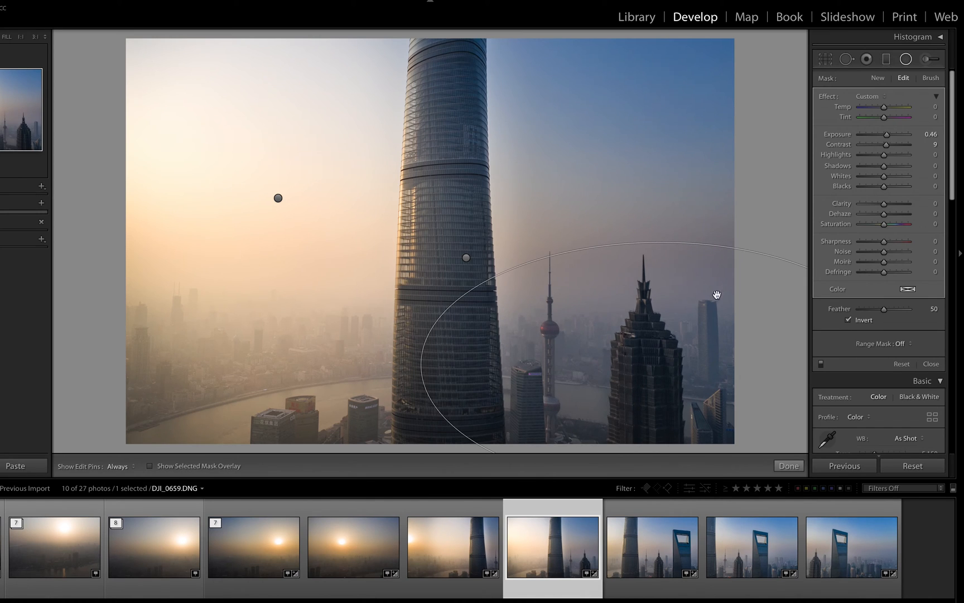
{"action": "left_click_drag", "start_coordinate": [776, 257], "coordinate": [792, 269]}
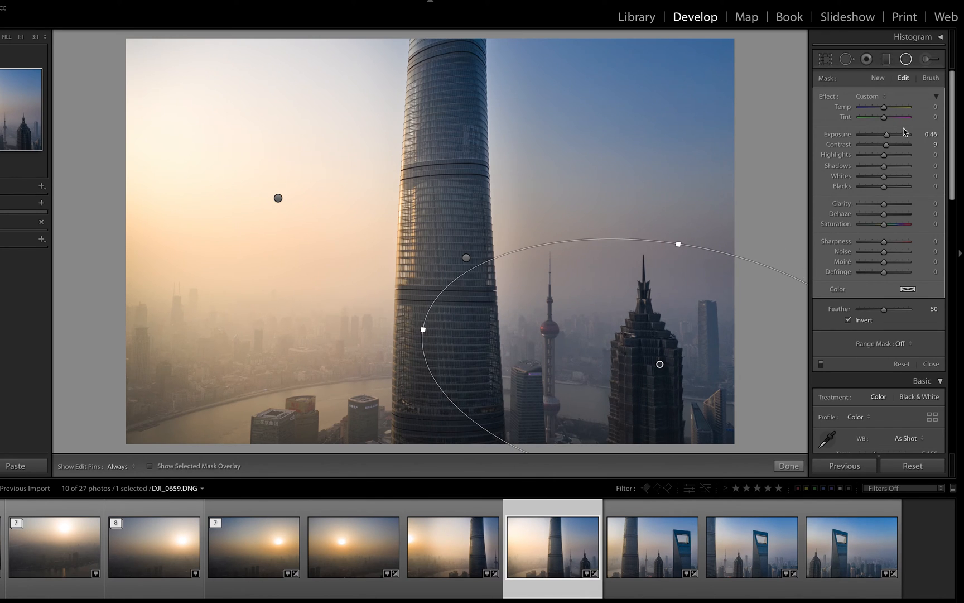
{"action": "left_click", "coordinate": [906, 60]}
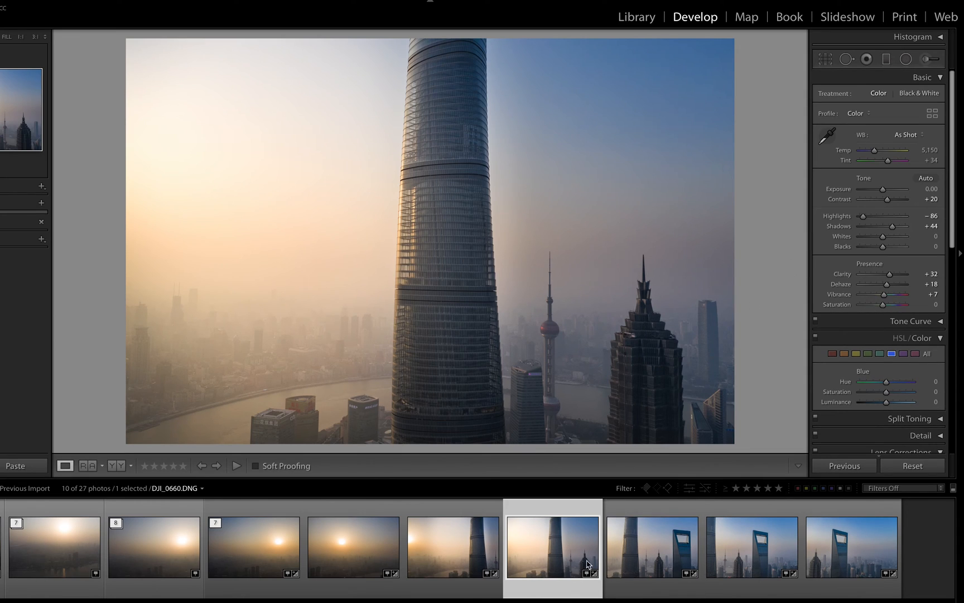
On DJI_0660, add a large radial filter centred on the blue skyscraper with Temp 12, Exposure 0.19 and Contrast 19
{"action": "left_click", "coordinate": [645, 558]}
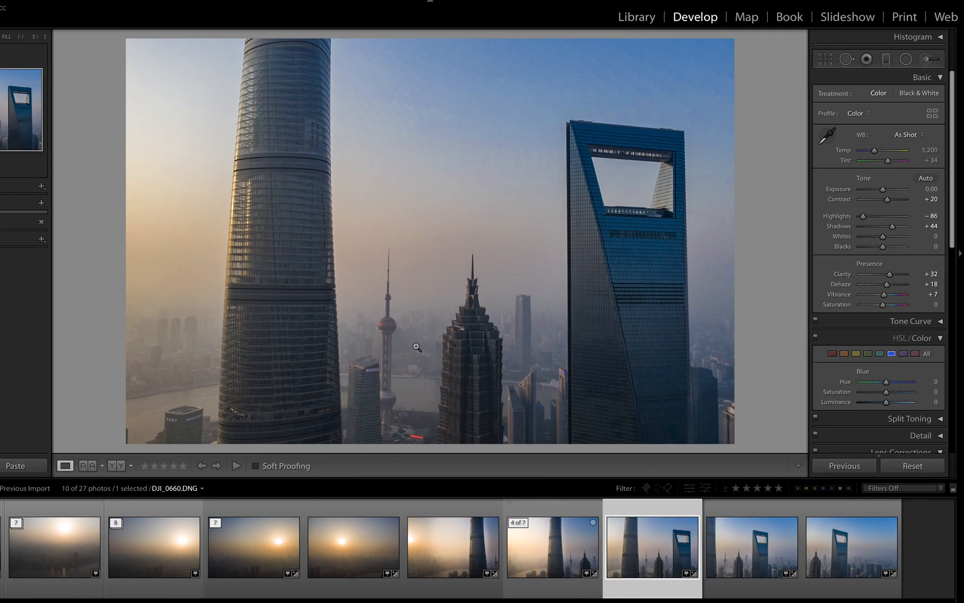
{"action": "left_click", "coordinate": [569, 547]}
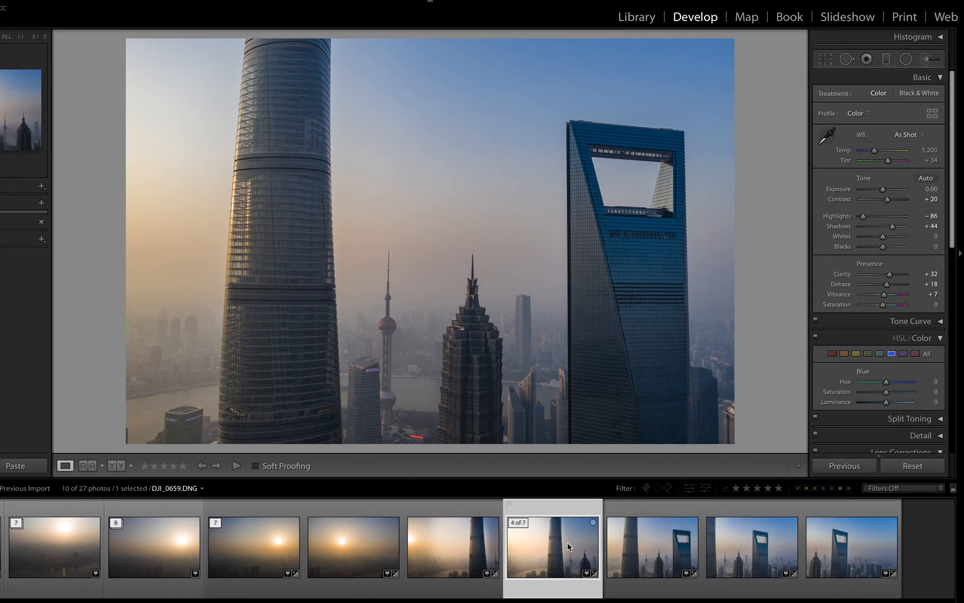
{"action": "left_click", "coordinate": [639, 551]}
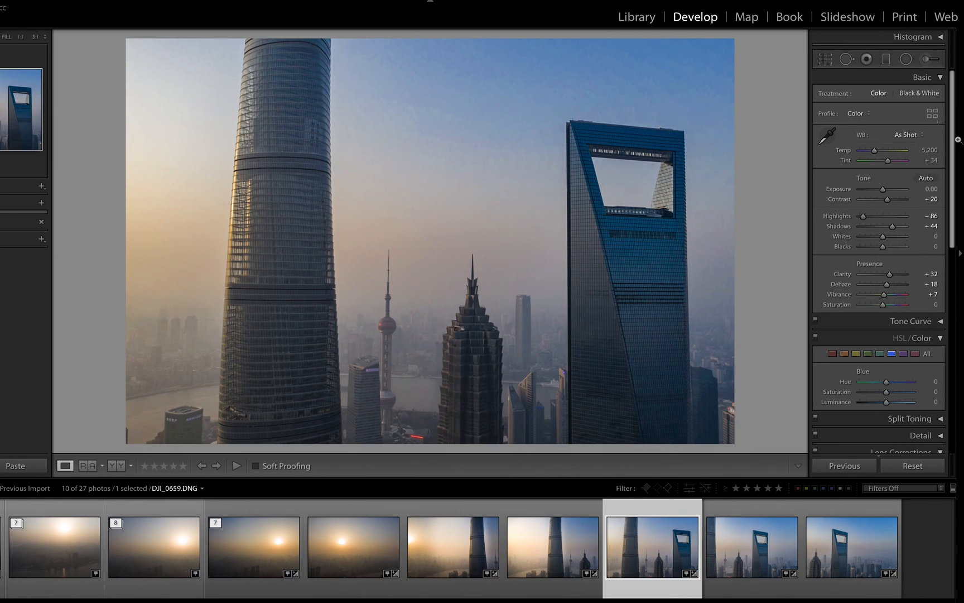
{"action": "left_click", "coordinate": [906, 59]}
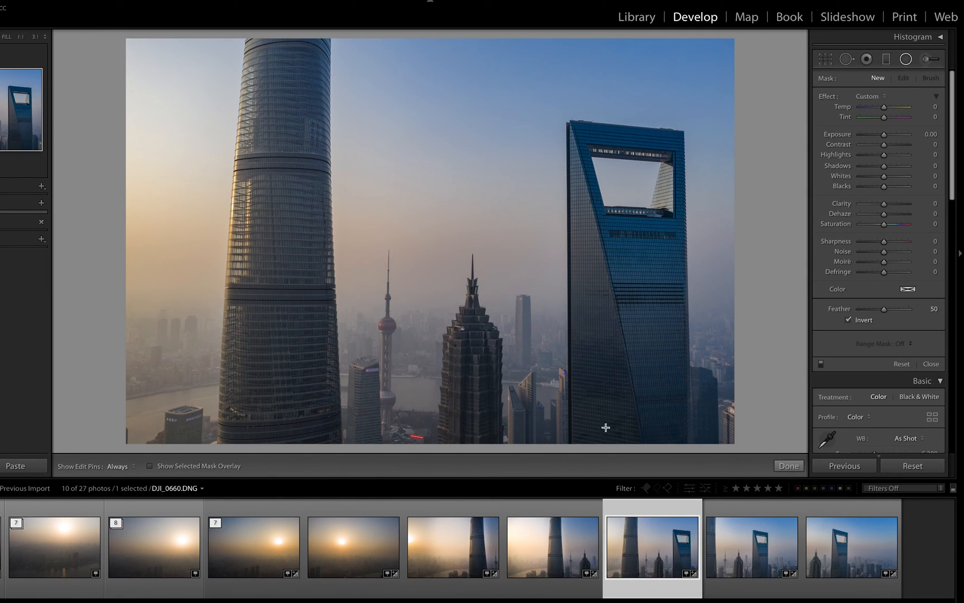
{"action": "left_click_drag", "start_coordinate": [640, 291], "coordinate": [294, 528]}
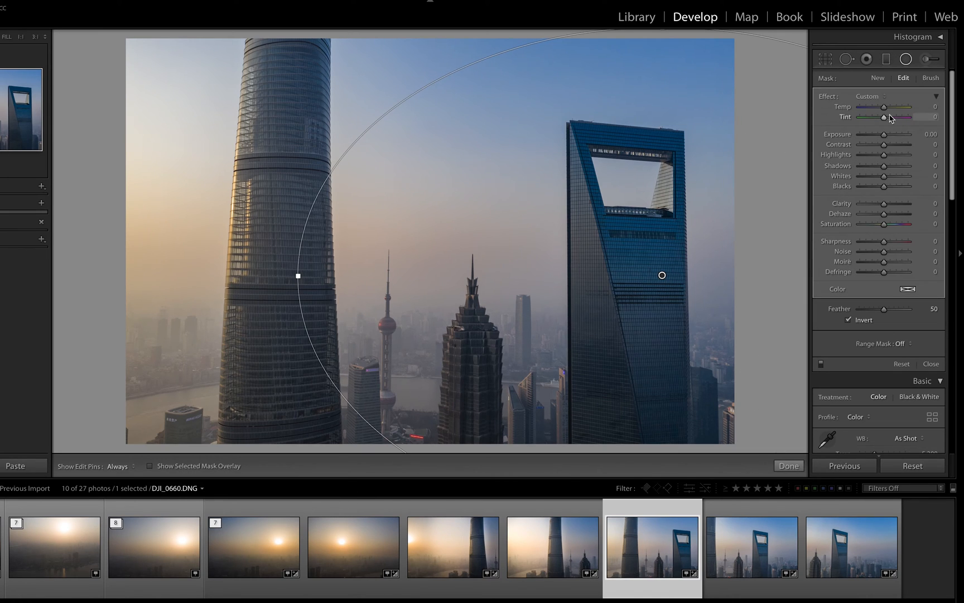
{"action": "left_click_drag", "start_coordinate": [887, 111], "coordinate": [890, 111]}
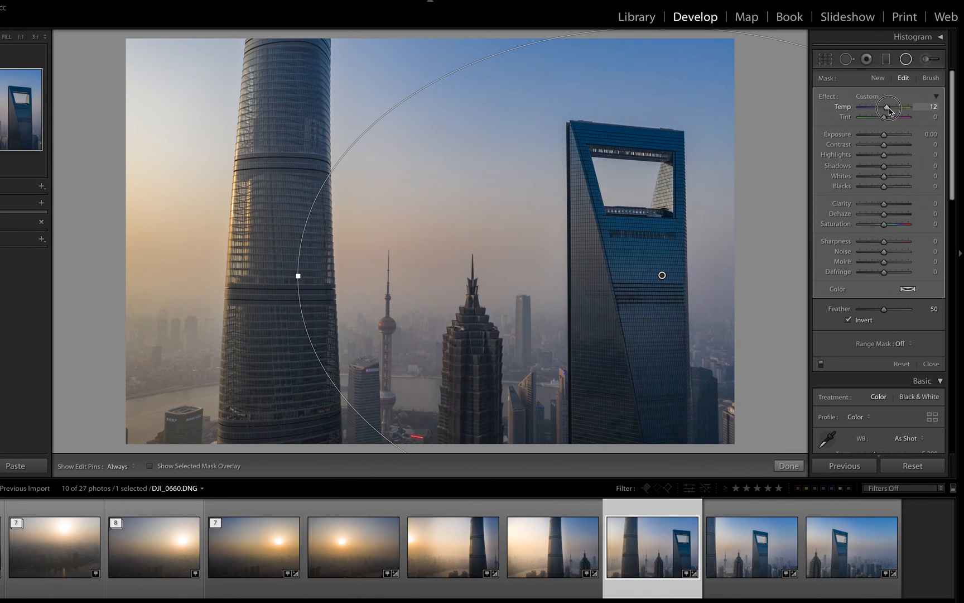
{"action": "left_click_drag", "start_coordinate": [890, 111], "coordinate": [890, 111]}
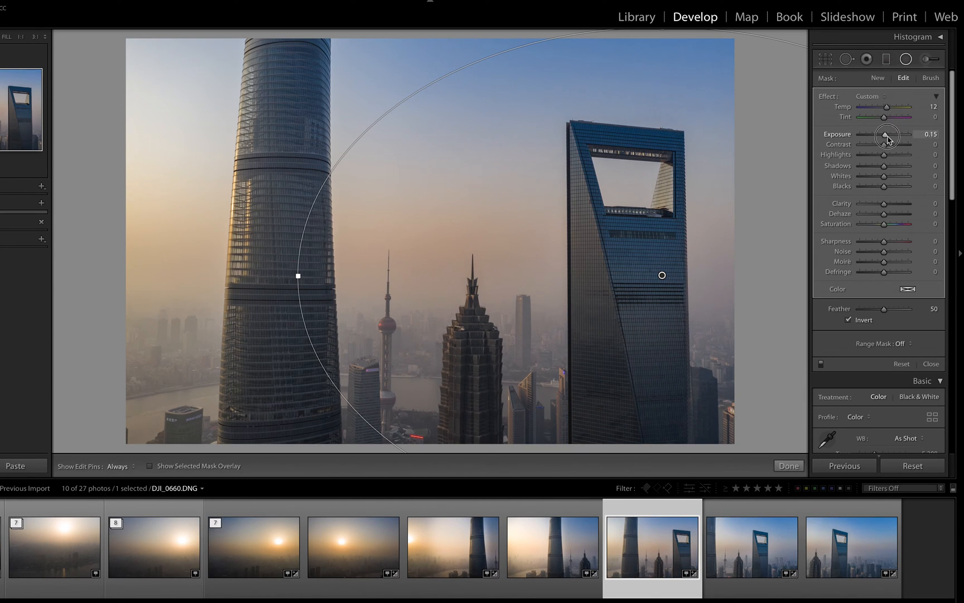
{"action": "left_click_drag", "start_coordinate": [889, 141], "coordinate": [891, 147]}
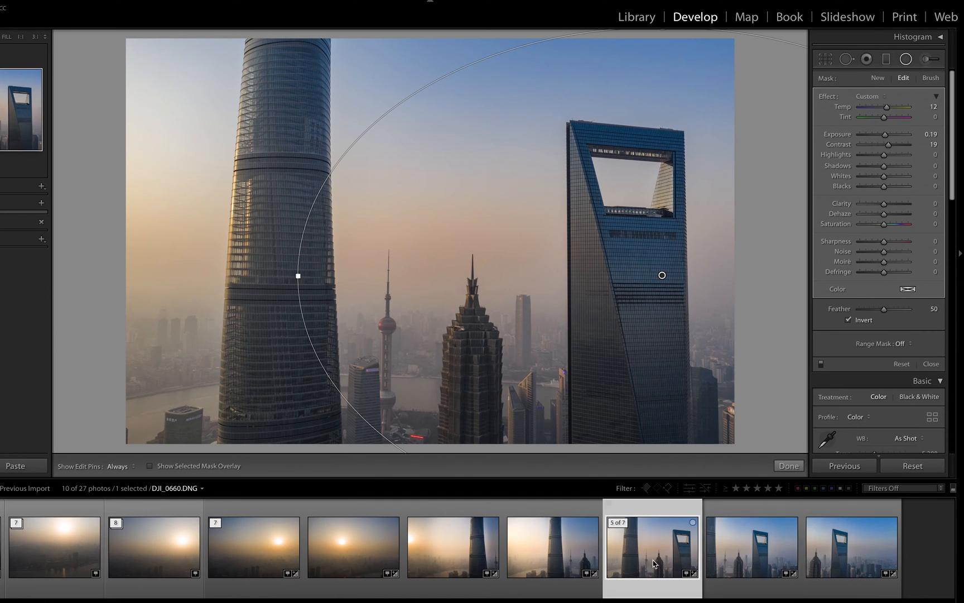
Select DJI_0660 through DJI_0662 and synchronize all develop settings from DJI_0660 to the other two photos
{"action": "key", "text": "shift"}
{"action": "left_click", "coordinate": [863, 561], "text": "shift"}
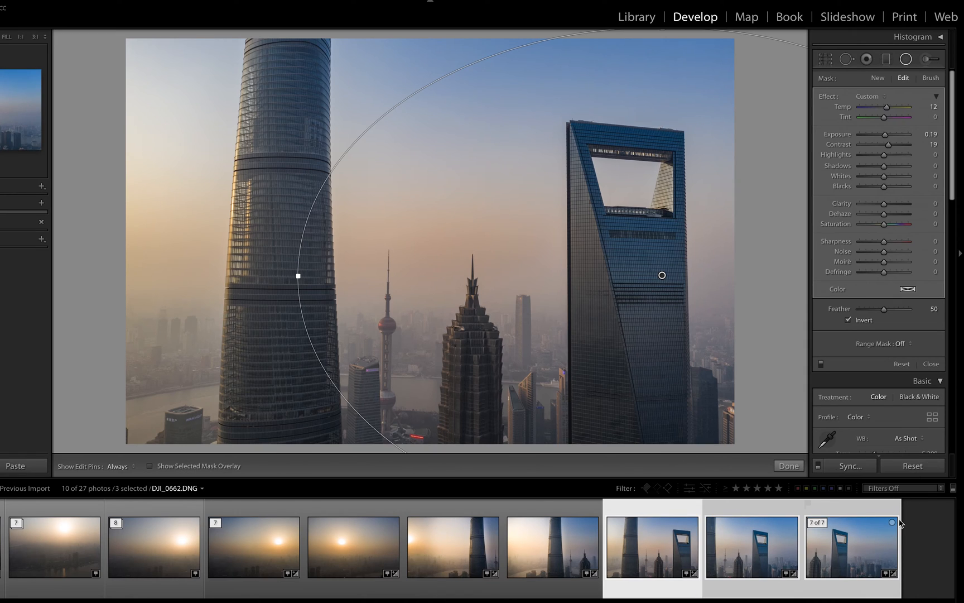
{"action": "left_click", "coordinate": [850, 465]}
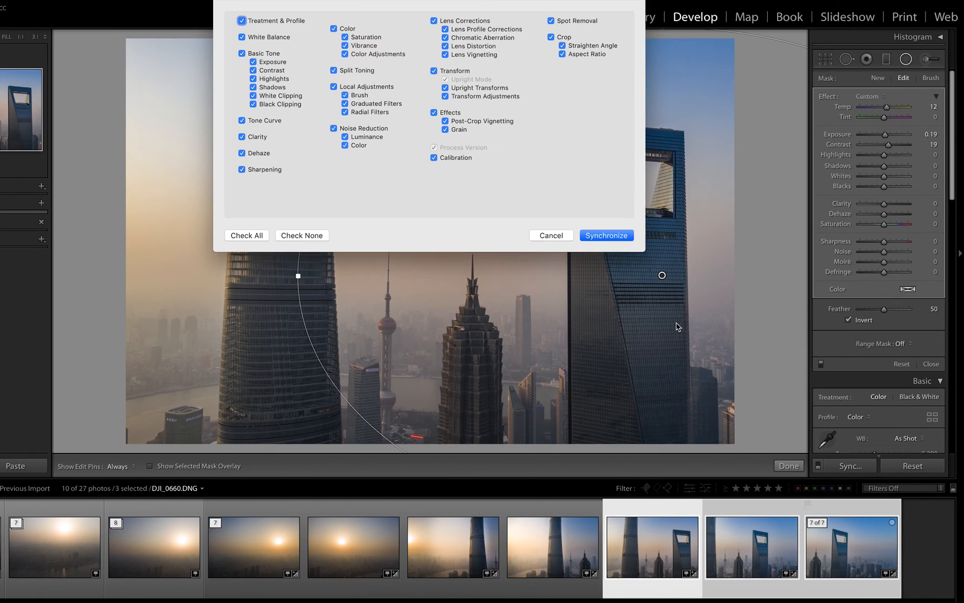
{"action": "left_click", "coordinate": [607, 235]}
Check the synchronized filter on DJI_0661, and shift it slightly toward the skyscraper on DJI_0662
{"action": "key", "text": "Left"}
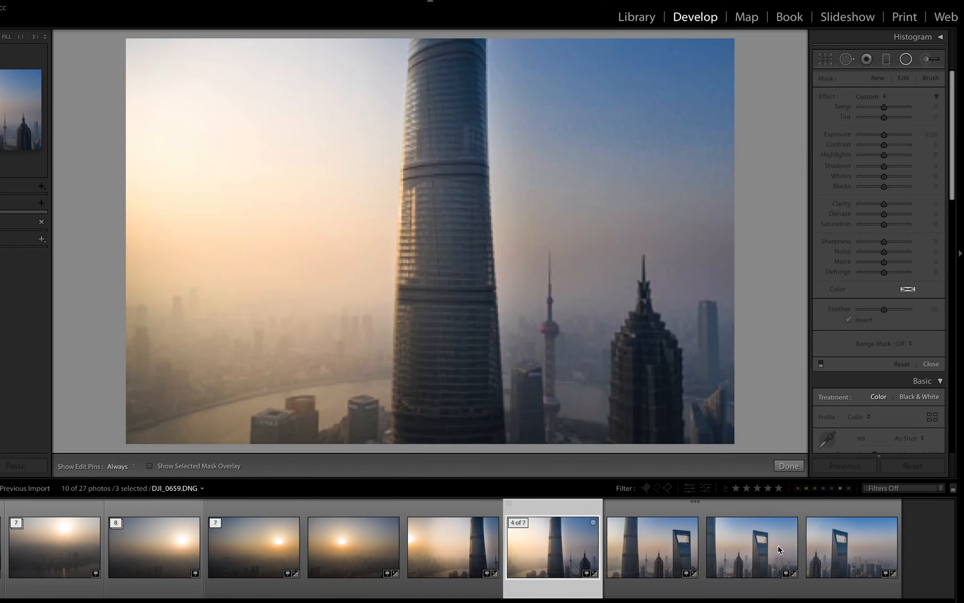
{"action": "left_click", "coordinate": [779, 549]}
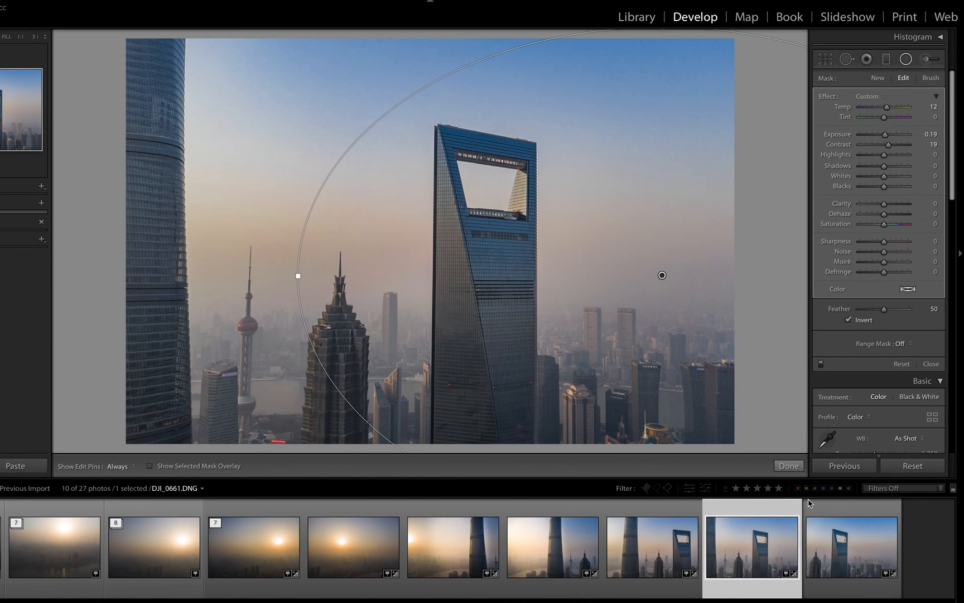
{"action": "left_click", "coordinate": [837, 551]}
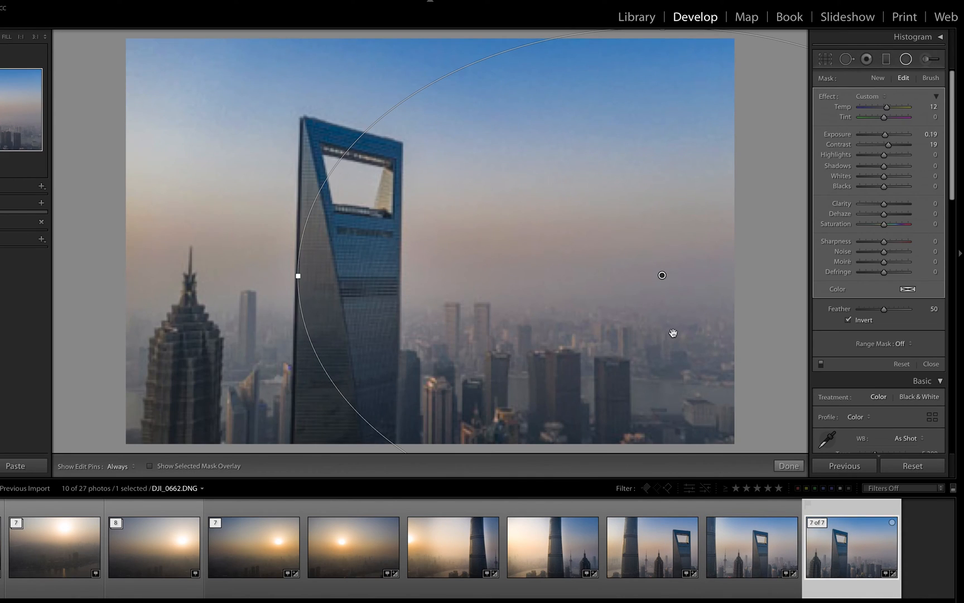
{"action": "left_click_drag", "start_coordinate": [663, 275], "coordinate": [627, 296]}
{"action": "left_click", "coordinate": [907, 62]}
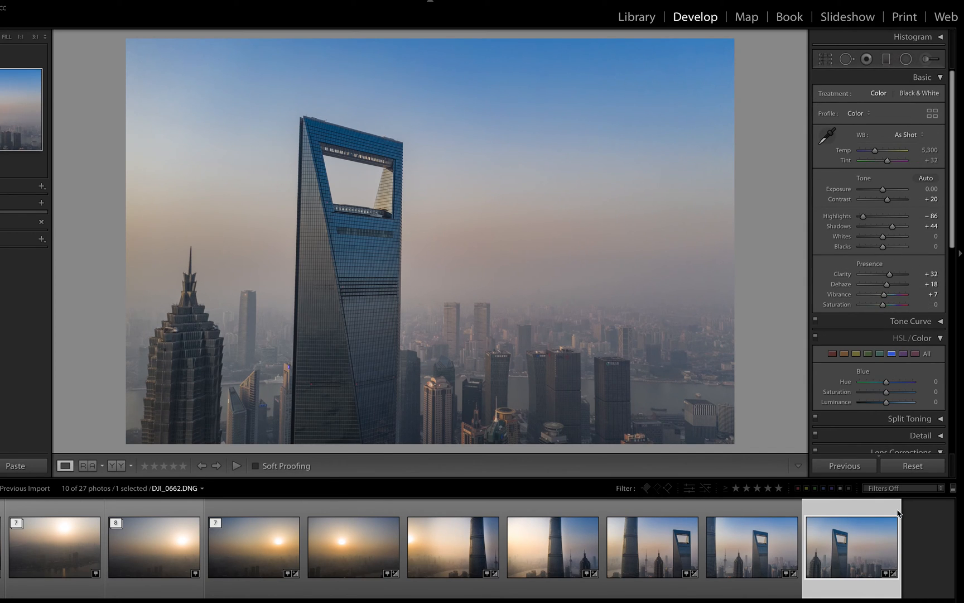
Return to DJI_0656, the first photo of the series, to review its edit
{"action": "left_click_drag", "start_coordinate": [954, 226], "coordinate": [943, 146]}
{"action": "left_click", "coordinate": [257, 538]}
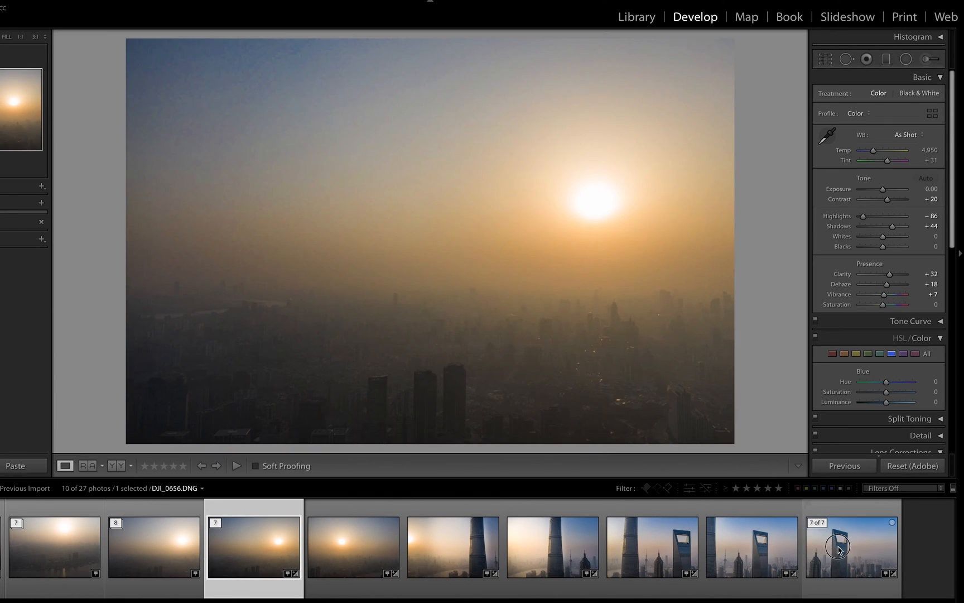
Select DJI_0656 through DJI_0662 and set up their export with TIFF as the image format
{"action": "left_click", "coordinate": [840, 550], "text": "shift"}
{"action": "right_click", "coordinate": [848, 553]}
{"action": "mouse_move", "coordinate": [851, 551]}
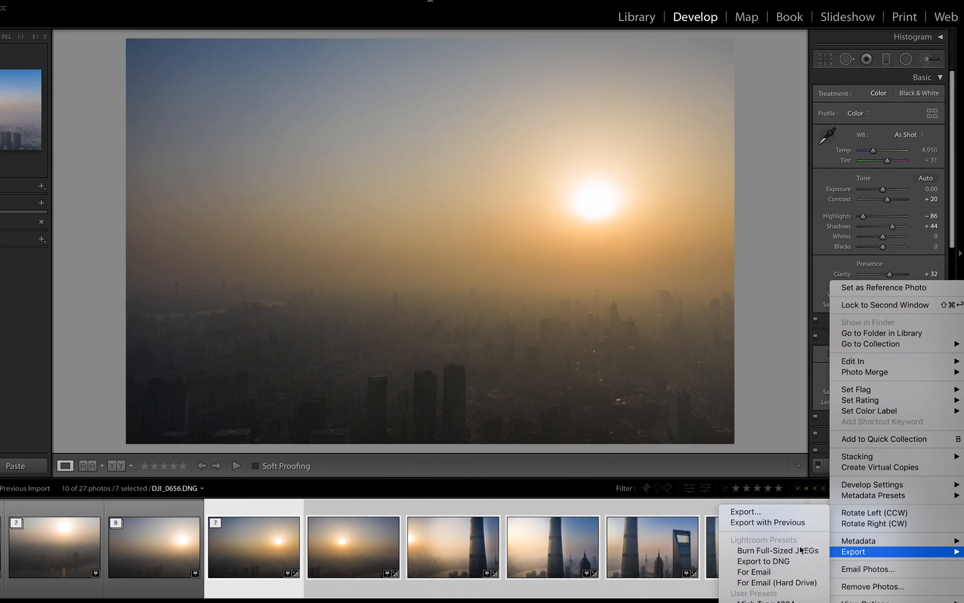
{"action": "left_click", "coordinate": [745, 511]}
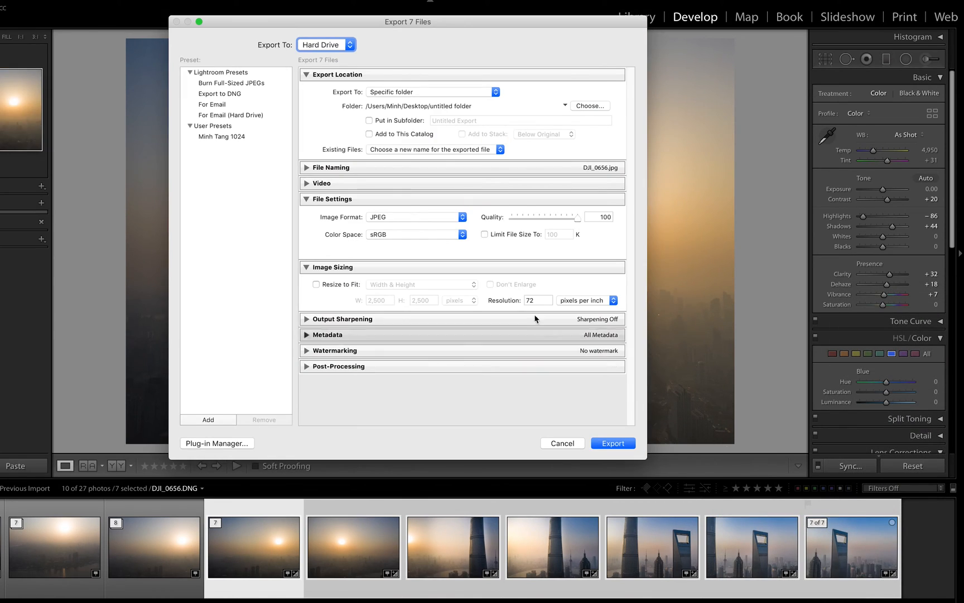
{"action": "left_click", "coordinate": [449, 219]}
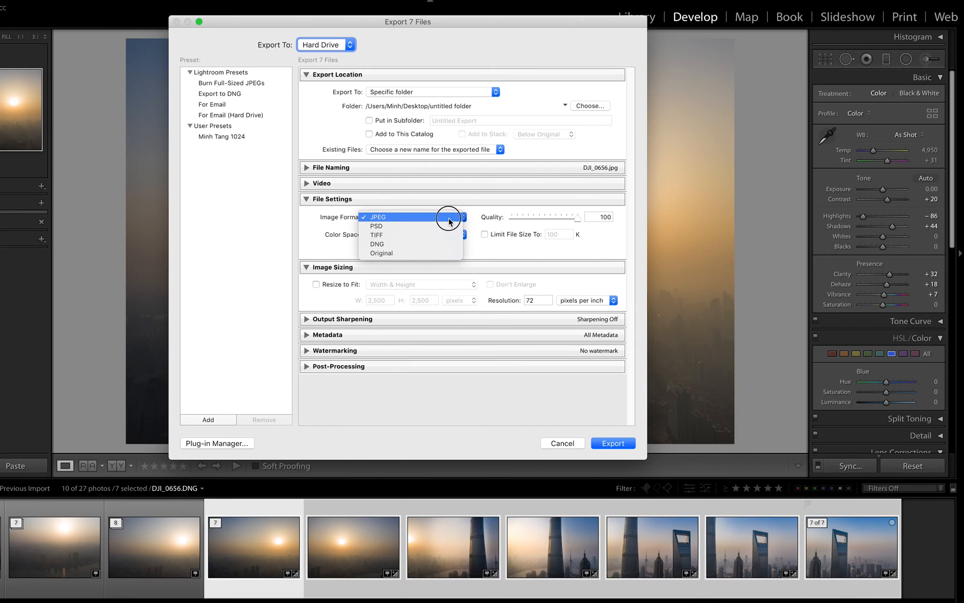
{"action": "left_click", "coordinate": [428, 235]}
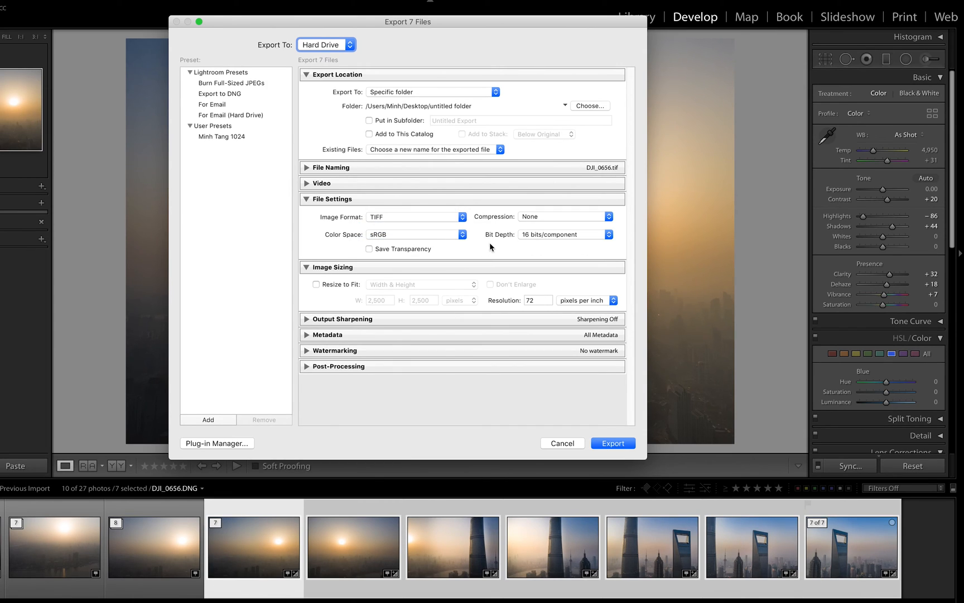
Create a folder named 2 inside Desktop/Panorama as the destination and export the seven photos there
{"action": "left_click", "coordinate": [587, 107]}
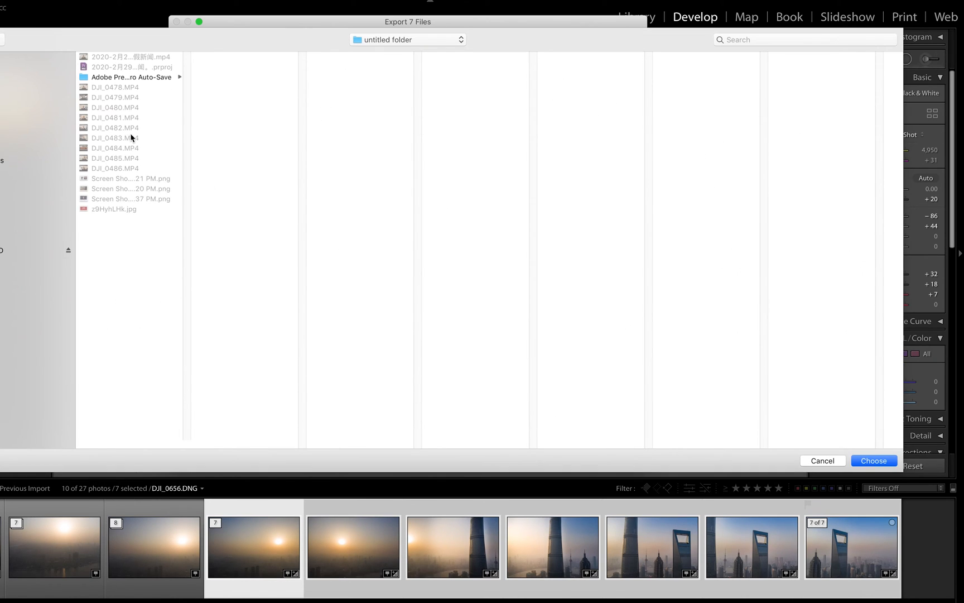
{"action": "left_click", "coordinate": [2, 146]}
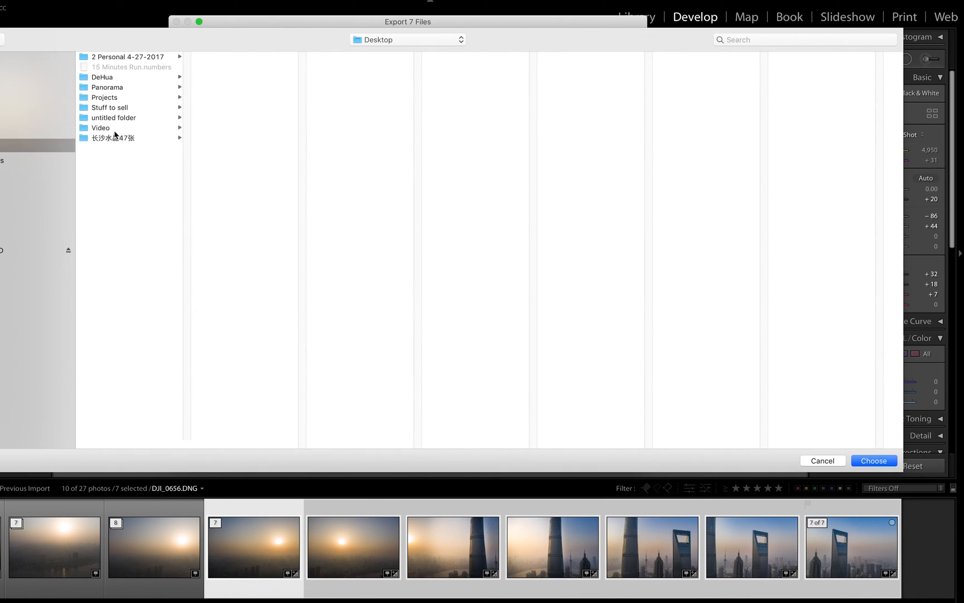
{"action": "left_click", "coordinate": [139, 119]}
{"action": "left_click", "coordinate": [133, 87]}
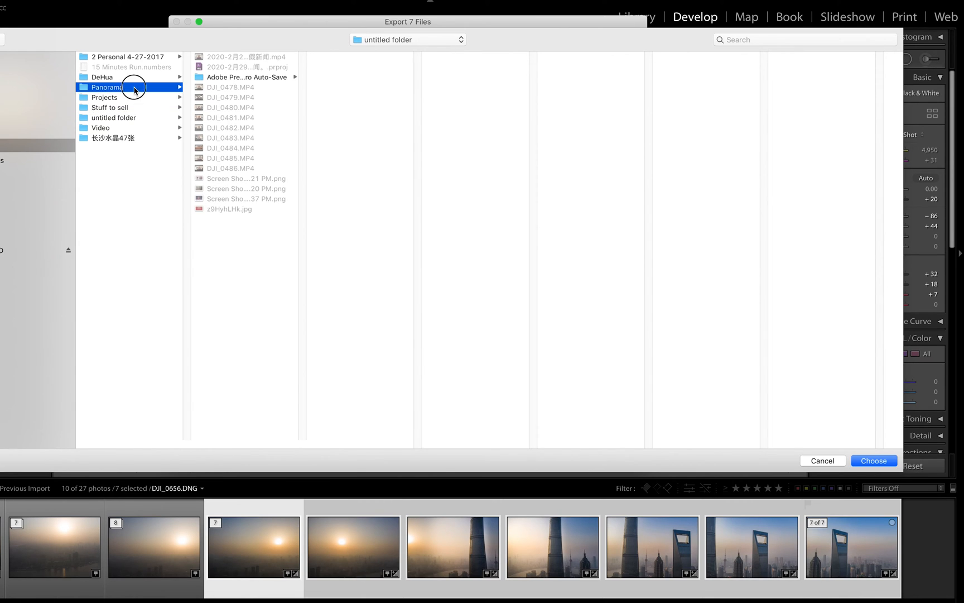
{"action": "key", "text": "super+shift+n"}
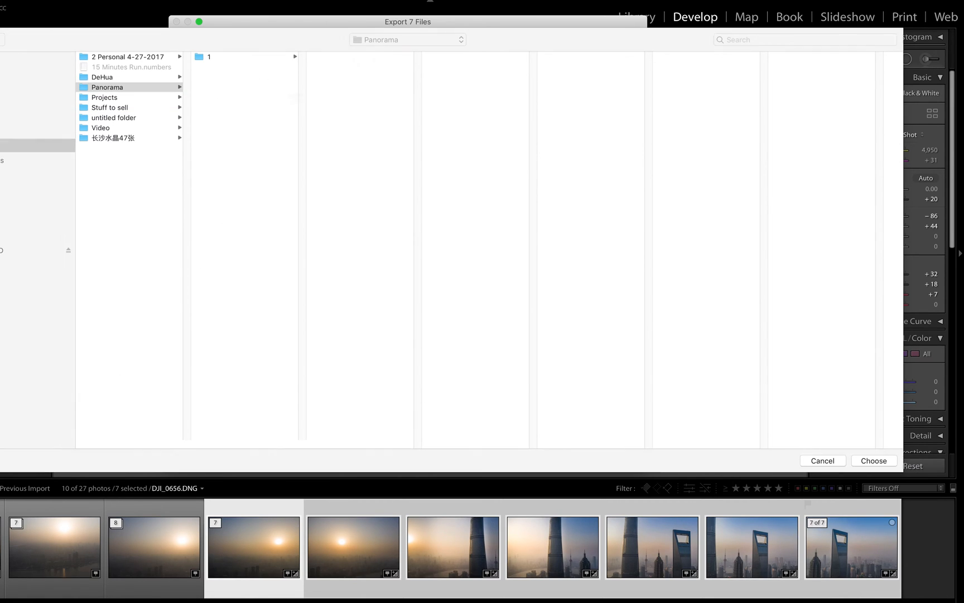
{"action": "type", "text": "2"}
{"action": "key", "text": "Return"}
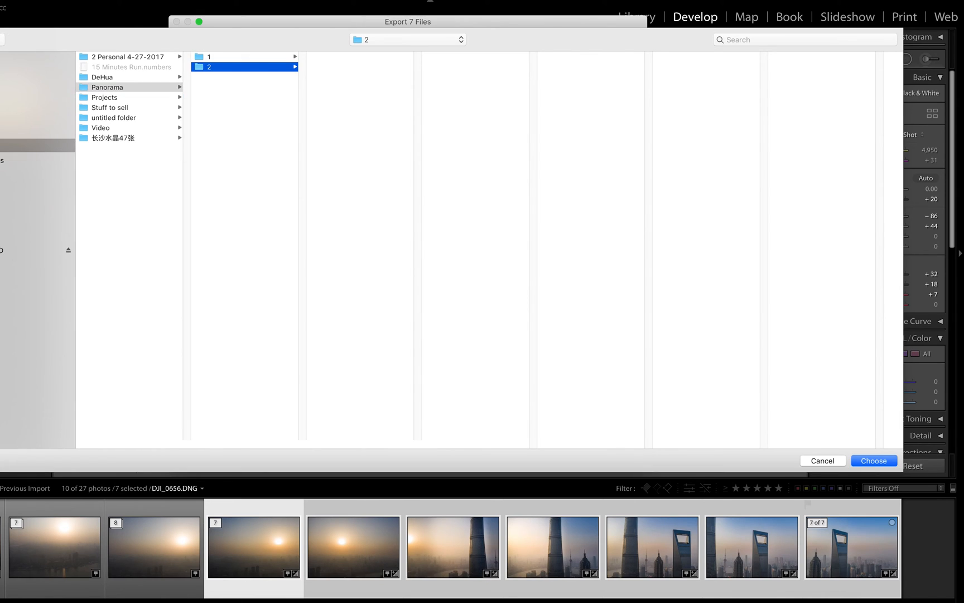
{"action": "key", "text": "Return"}
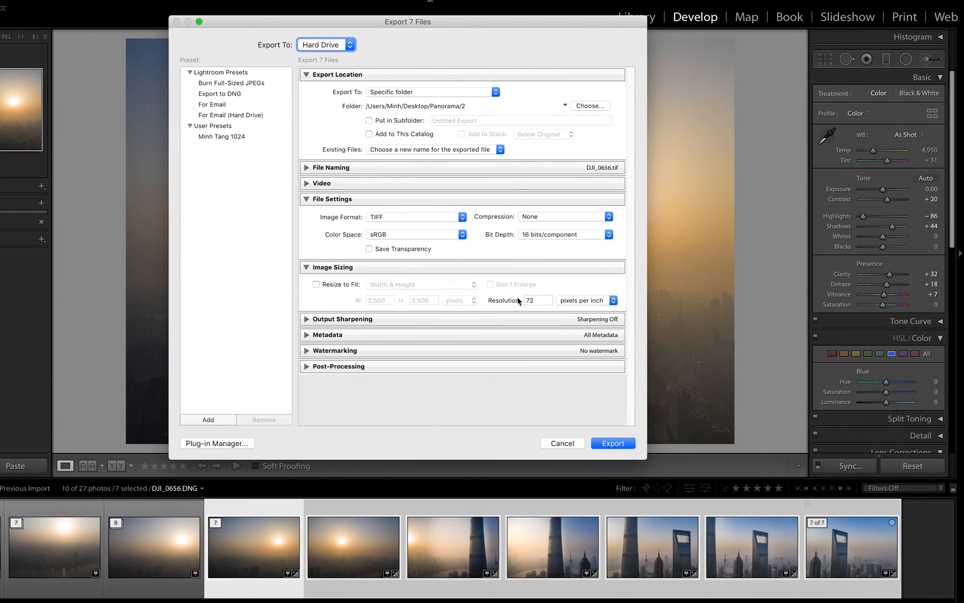
{"action": "left_click", "coordinate": [621, 439]}
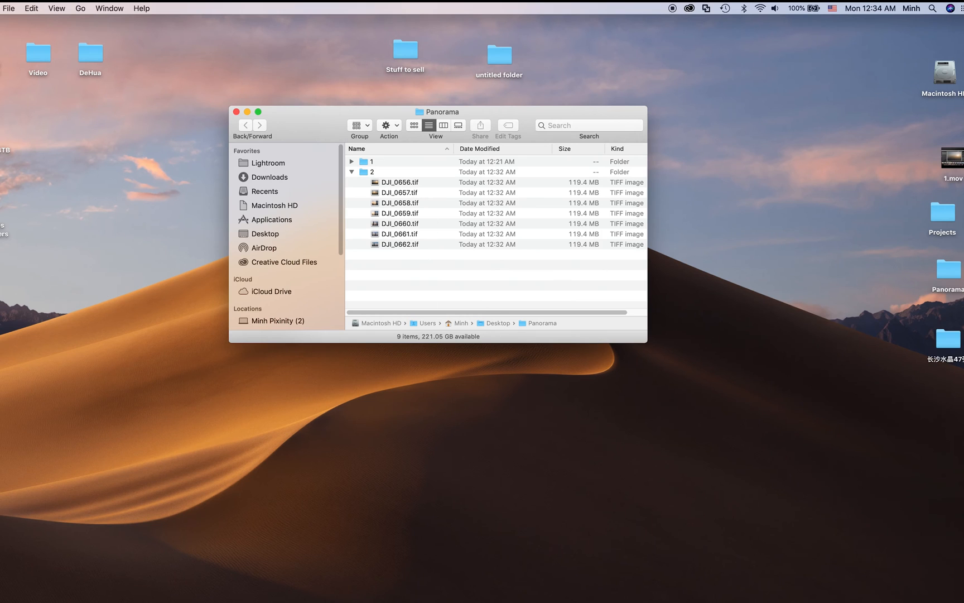
Switch to Photoshop, close its start window and open the Photomerge command
{"action": "left_click", "coordinate": [650, 602]}
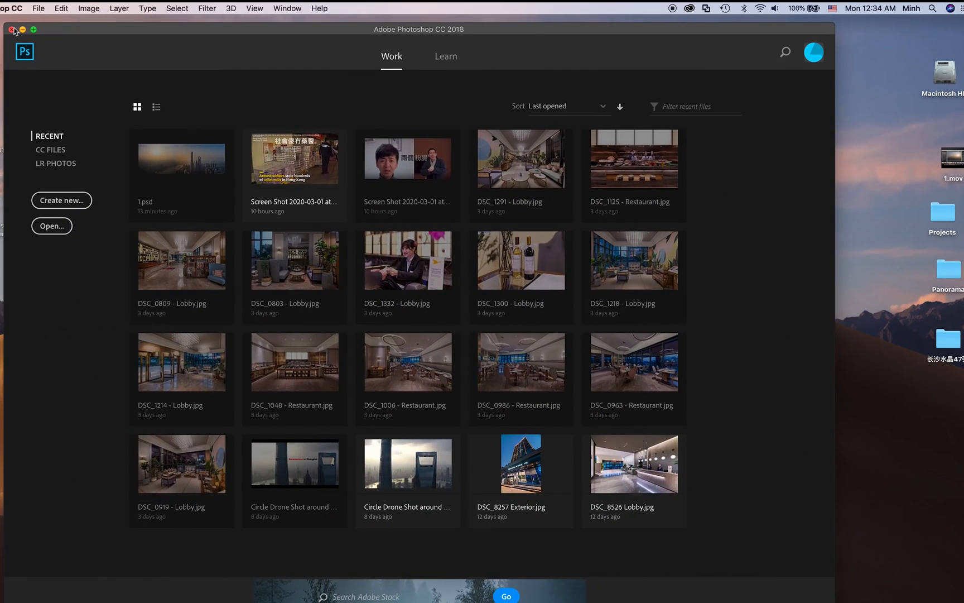
{"action": "left_click", "coordinate": [12, 29]}
{"action": "left_click", "coordinate": [38, 8]}
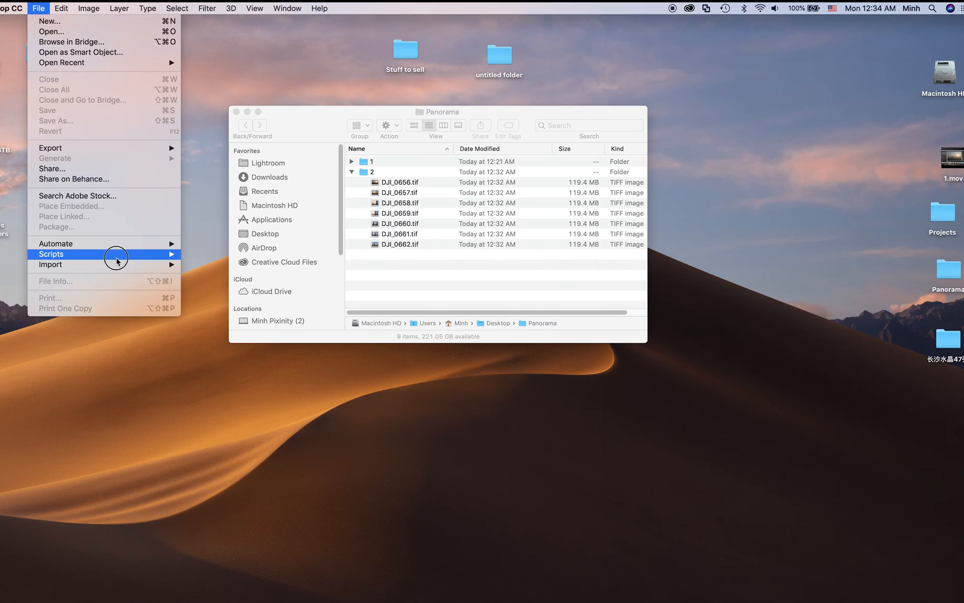
{"action": "mouse_move", "coordinate": [114, 244]}
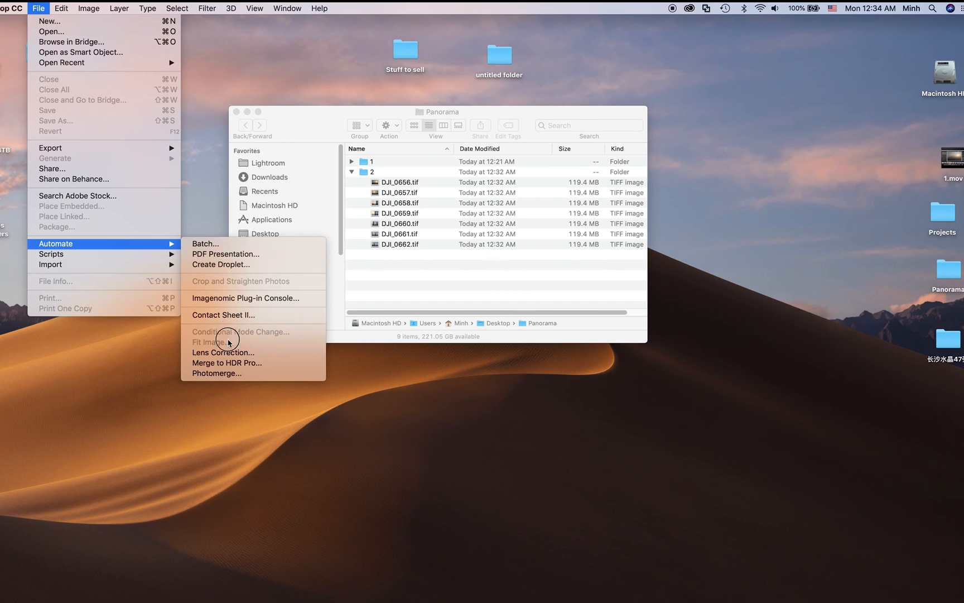
{"action": "left_click", "coordinate": [231, 373]}
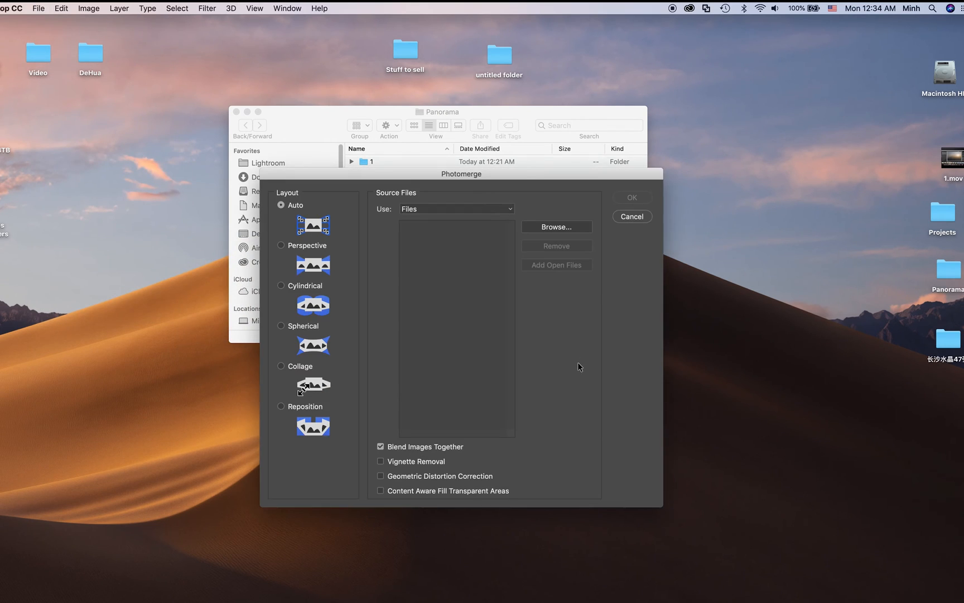
Add DJI_0656.tif through DJI_0662.tif from Panorama folder 2 and merge them with Content Aware Fill Transparent Areas enabled
{"action": "left_click", "coordinate": [561, 228]}
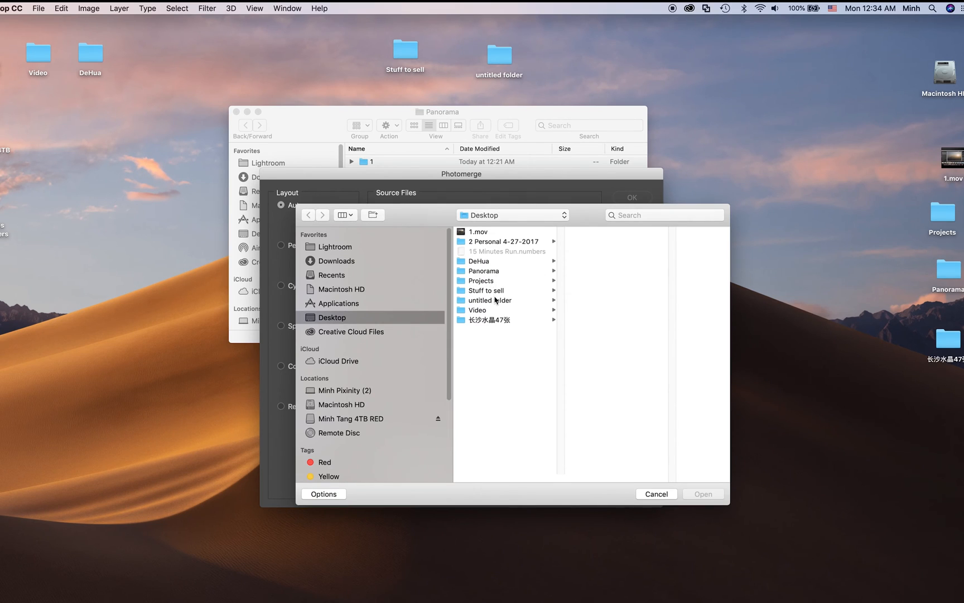
{"action": "left_click", "coordinate": [486, 271]}
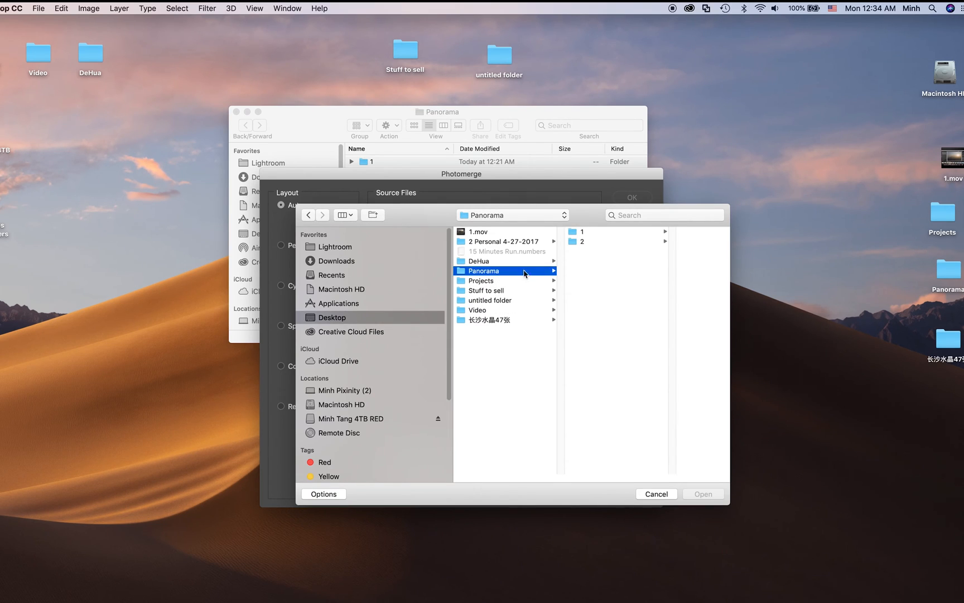
{"action": "left_click", "coordinate": [609, 243]}
{"action": "left_click", "coordinate": [652, 236]}
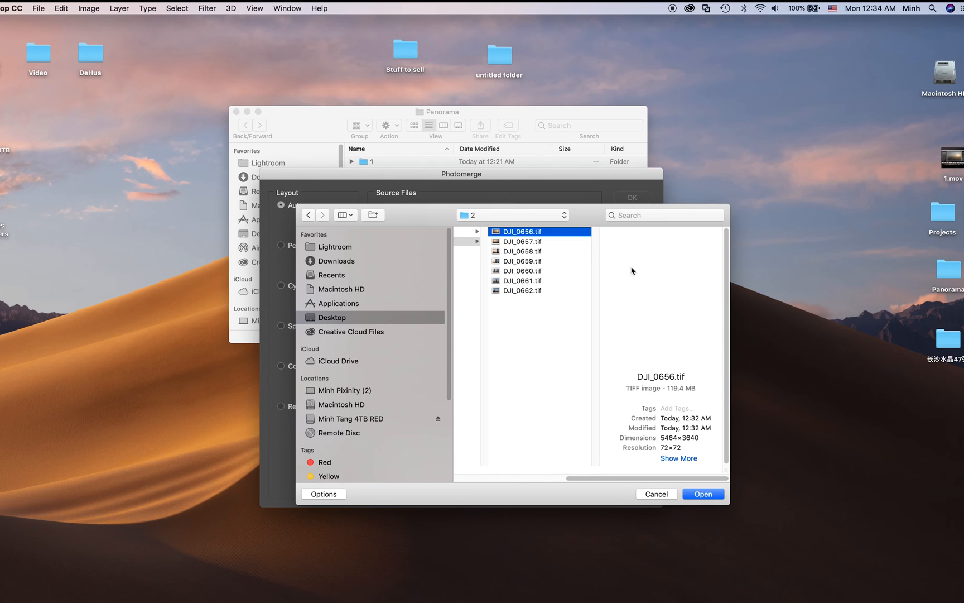
{"action": "left_click", "coordinate": [540, 290], "text": "shift"}
{"action": "left_click", "coordinate": [699, 494]}
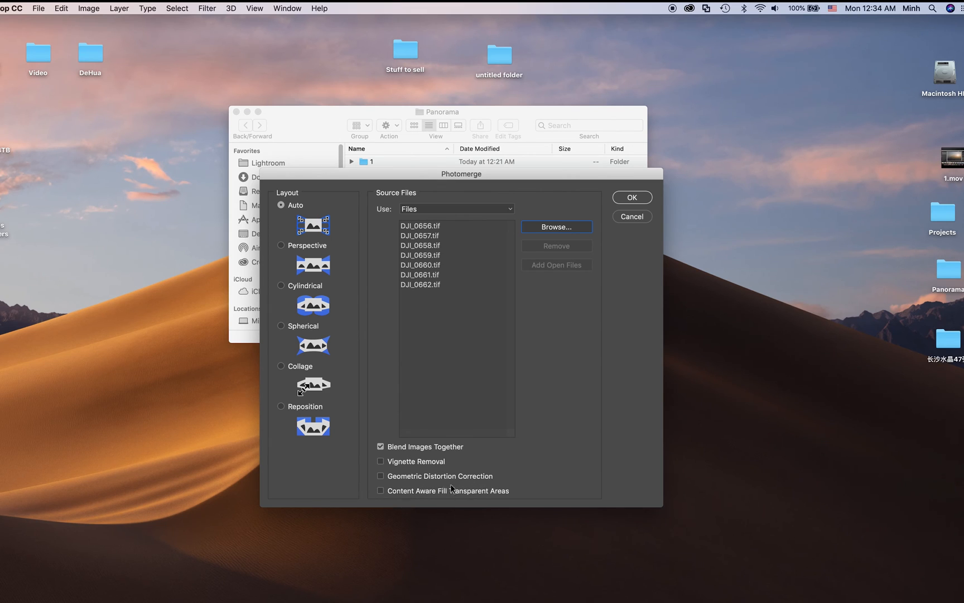
{"action": "left_click", "coordinate": [381, 491]}
{"action": "left_click", "coordinate": [632, 198]}
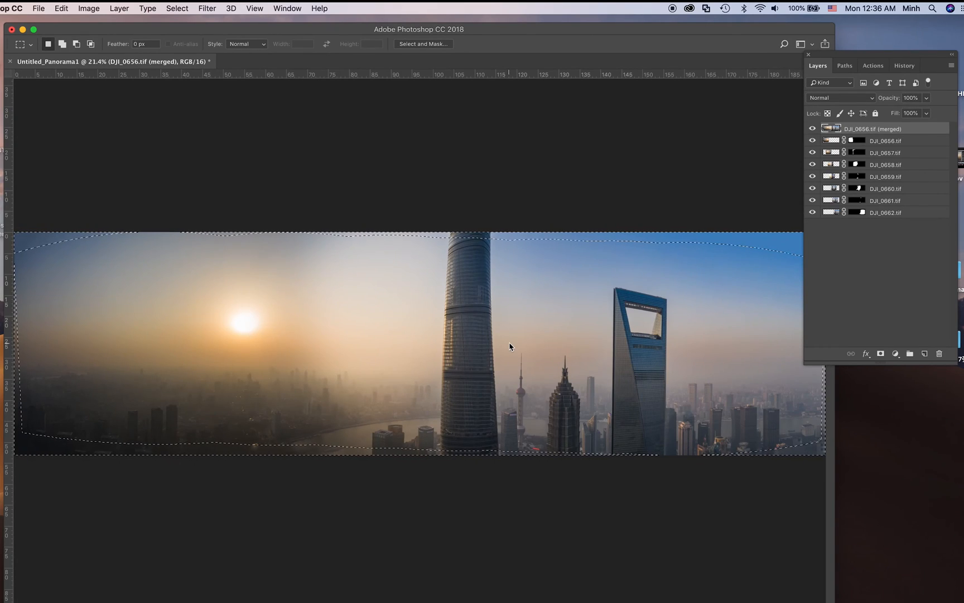
Clear the selection around the panorama's edges and move the Layers panel off the image
{"action": "left_click", "coordinate": [110, 142]}
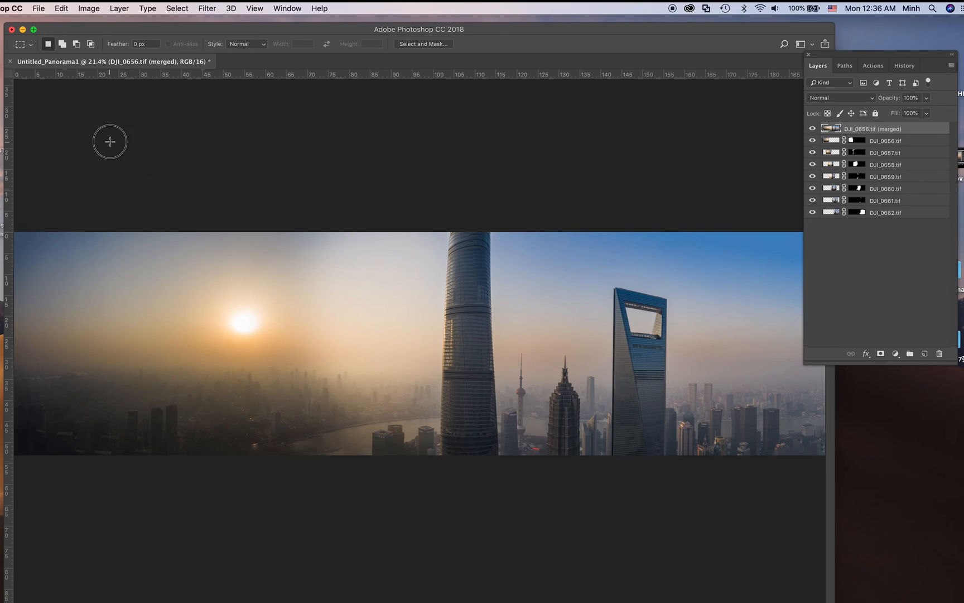
{"action": "left_click_drag", "start_coordinate": [863, 60], "coordinate": [896, 60]}
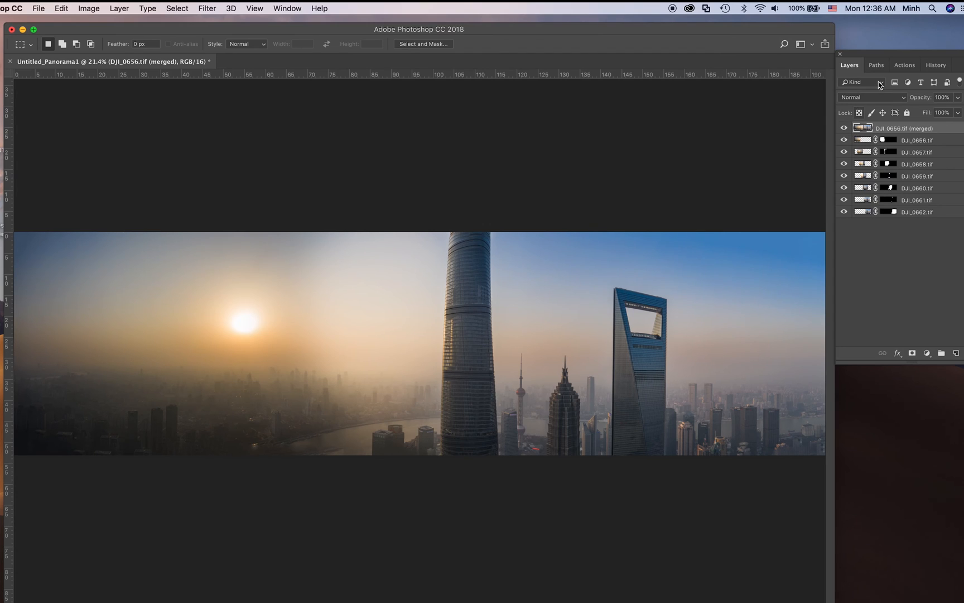
{"action": "left_click_drag", "start_coordinate": [879, 57], "coordinate": [867, 60]}
Hide and show the merged layer repeatedly to compare the filled edges of the whole panorama with the original stitch
{"action": "left_click", "coordinate": [831, 131]}
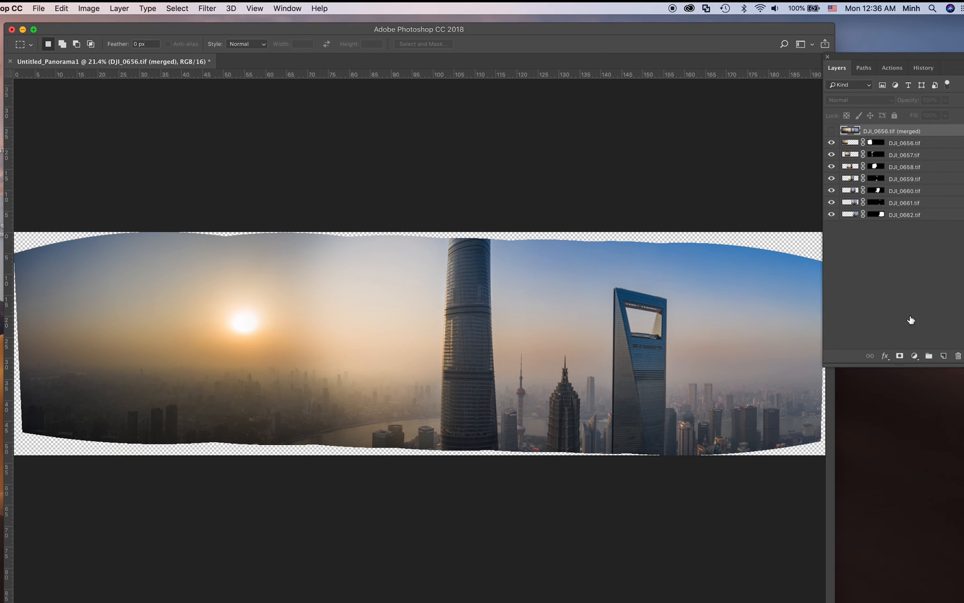
{"action": "left_click", "coordinate": [832, 131]}
{"action": "left_click", "coordinate": [832, 130]}
{"action": "left_click", "coordinate": [831, 131]}
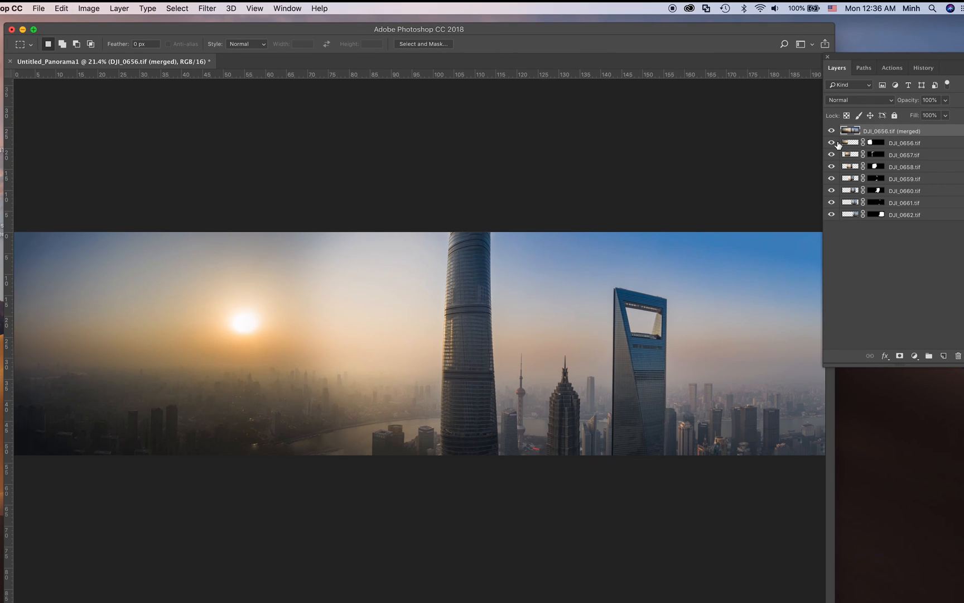
{"action": "left_click", "coordinate": [831, 130]}
{"action": "left_click", "coordinate": [832, 131]}
{"action": "left_click", "coordinate": [832, 131]}
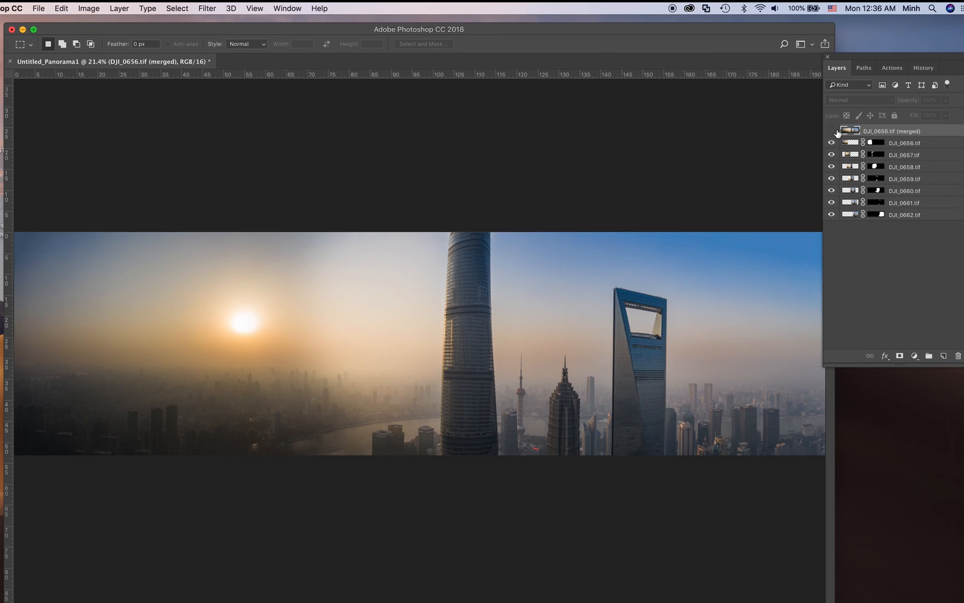
{"action": "left_click", "coordinate": [832, 130]}
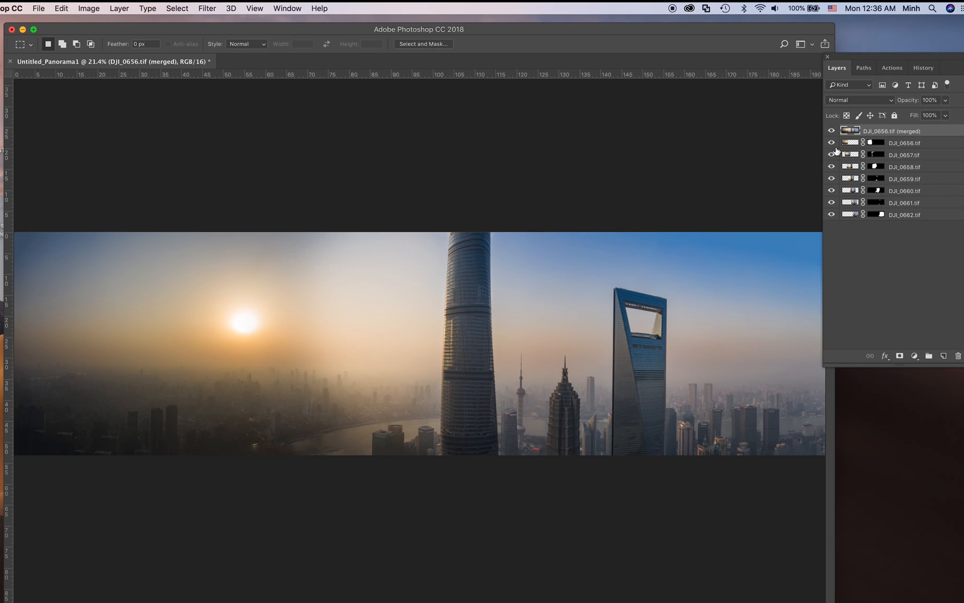
Zoom to 66.7% and compare the filled borders around the skyscrapers with the merged layer hidden and shown
{"action": "key", "text": "super+equal"}
{"action": "key", "text": "super+equal"}
{"action": "key", "text": "super+equal"}
{"action": "key", "text": "super+equal"}
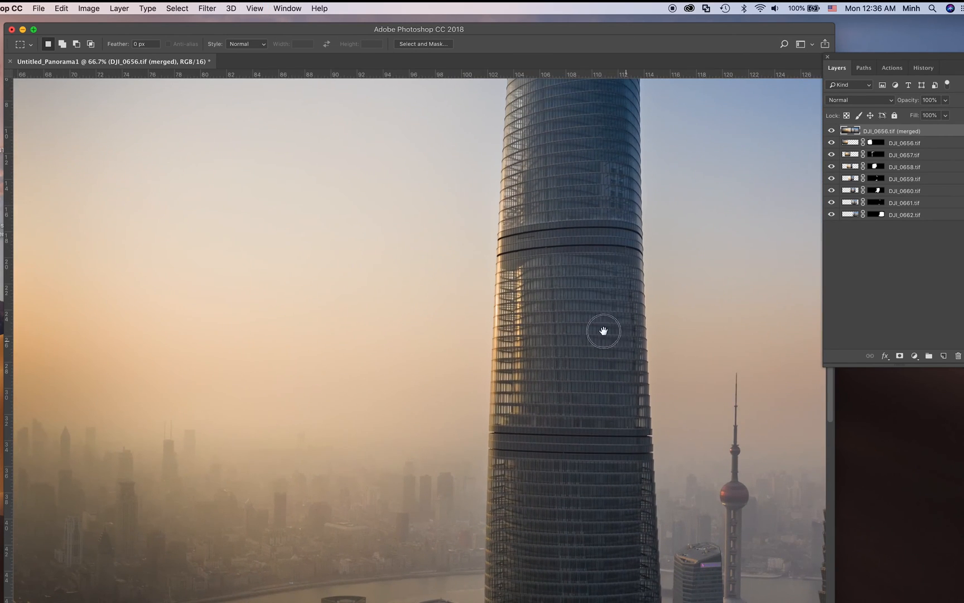
{"action": "left_click_drag", "start_coordinate": [603, 331], "coordinate": [651, 166]}
{"action": "key", "text": "super+r"}
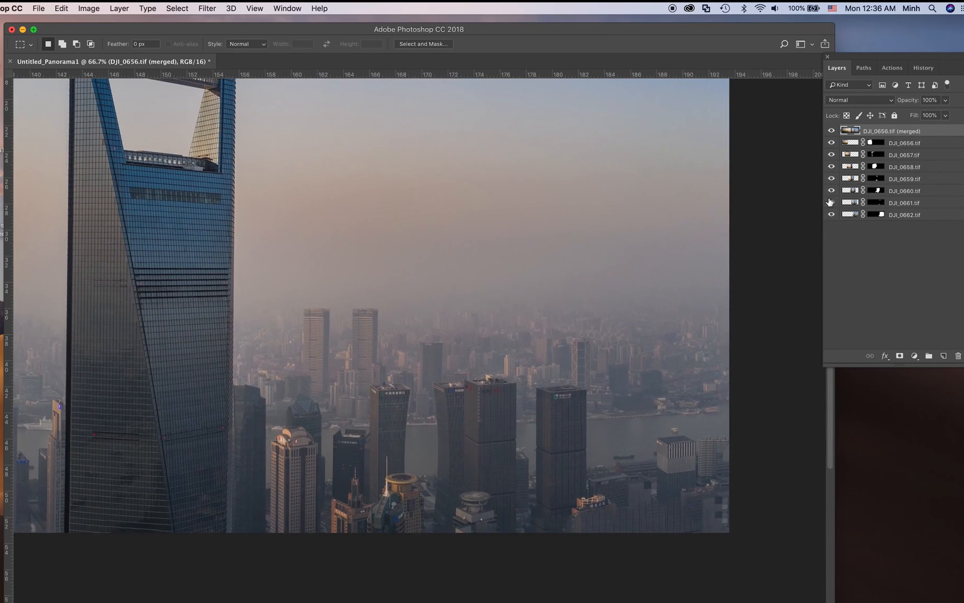
{"action": "left_click", "coordinate": [832, 131]}
{"action": "left_click", "coordinate": [833, 131]}
{"action": "left_click", "coordinate": [832, 131]}
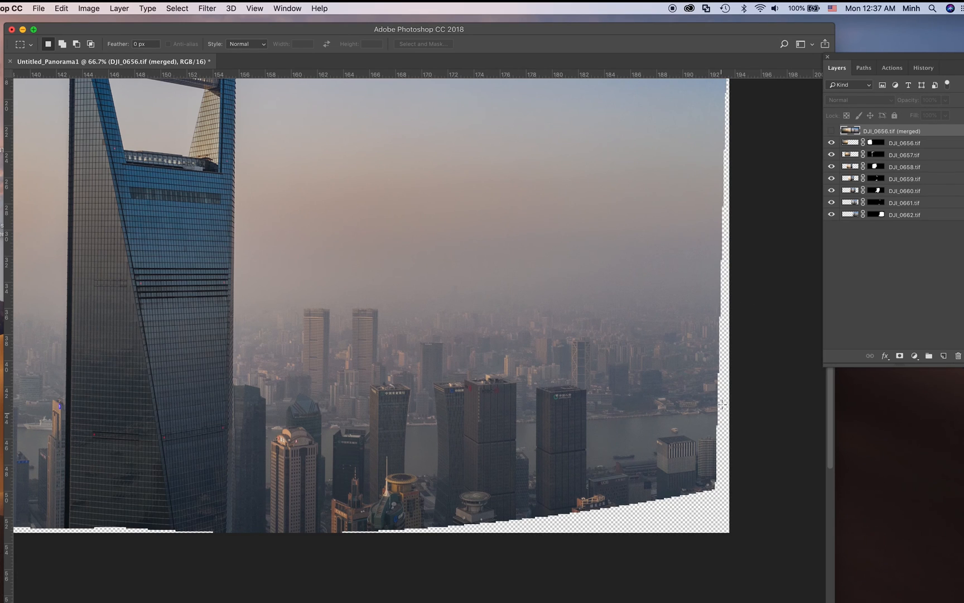
{"action": "scroll", "coordinate": [586, 488], "scroll_direction": "left", "scroll_amount": 20}
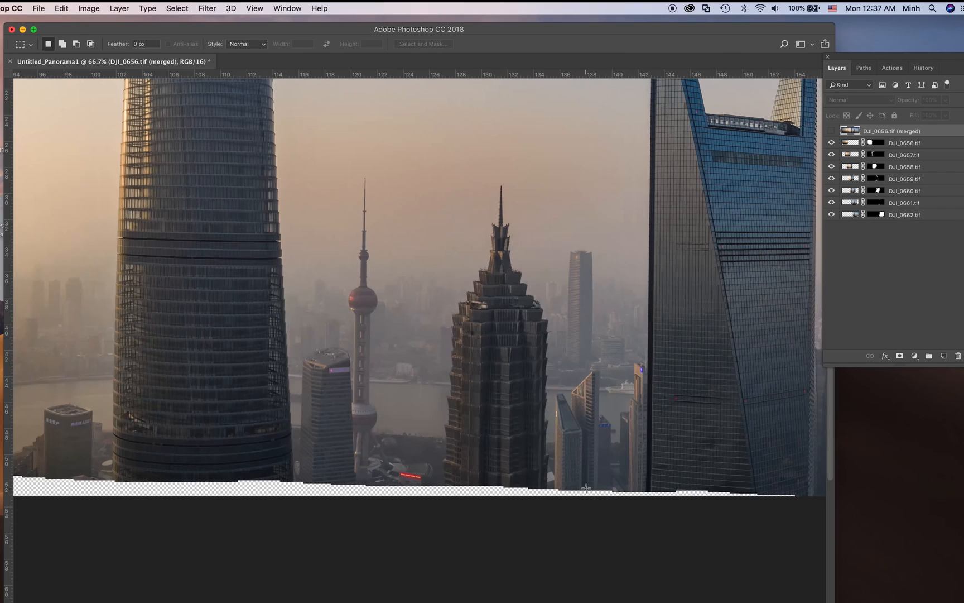
{"action": "left_click", "coordinate": [832, 131]}
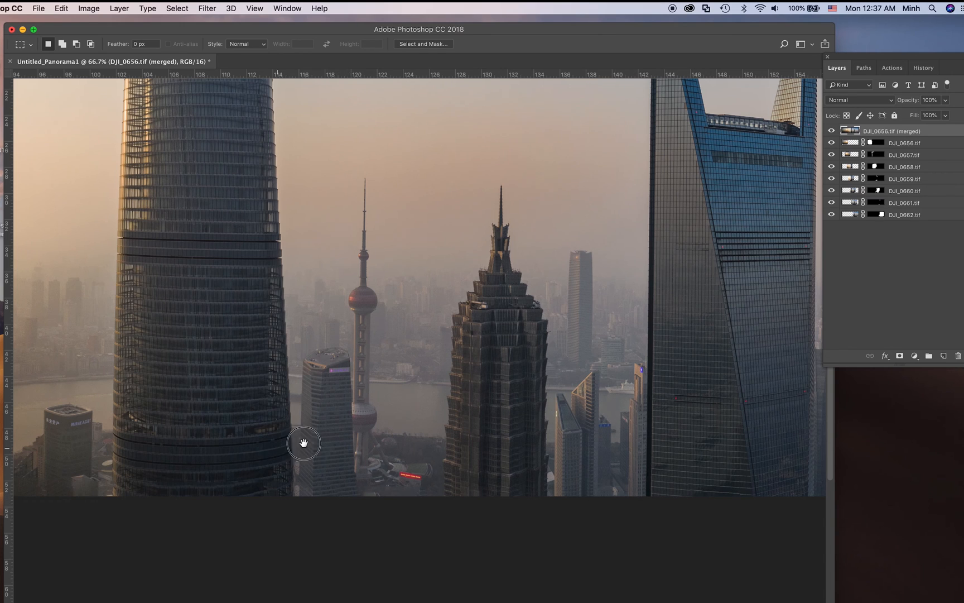
Examine the filled lower edge below the sun and river by toggling the merged layer's visibility
{"action": "left_click_drag", "start_coordinate": [304, 443], "coordinate": [568, 435]}
{"action": "left_click_drag", "start_coordinate": [308, 445], "coordinate": [525, 457]}
{"action": "left_click_drag", "start_coordinate": [422, 457], "coordinate": [573, 445]}
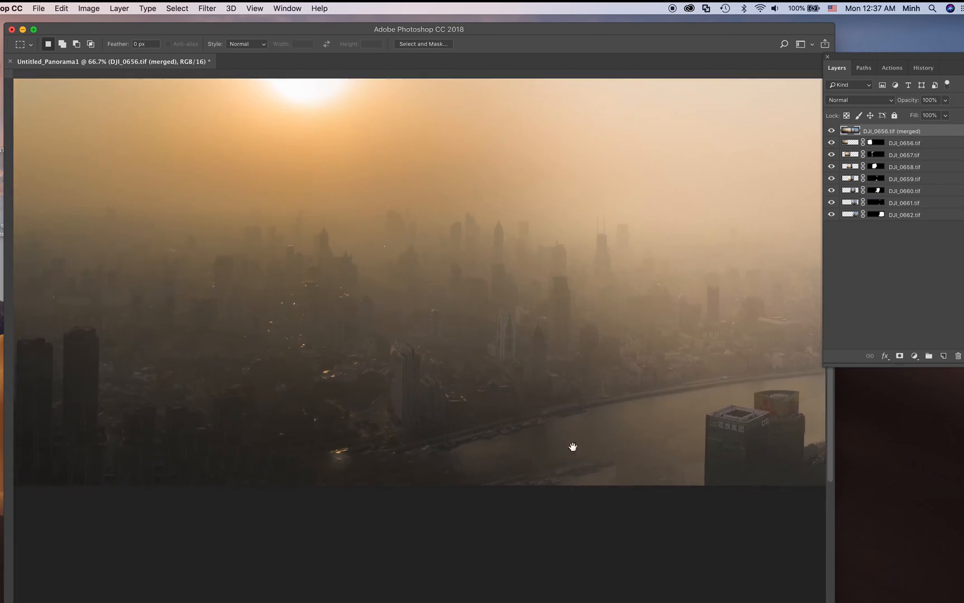
{"action": "left_click_drag", "start_coordinate": [299, 464], "coordinate": [470, 425]}
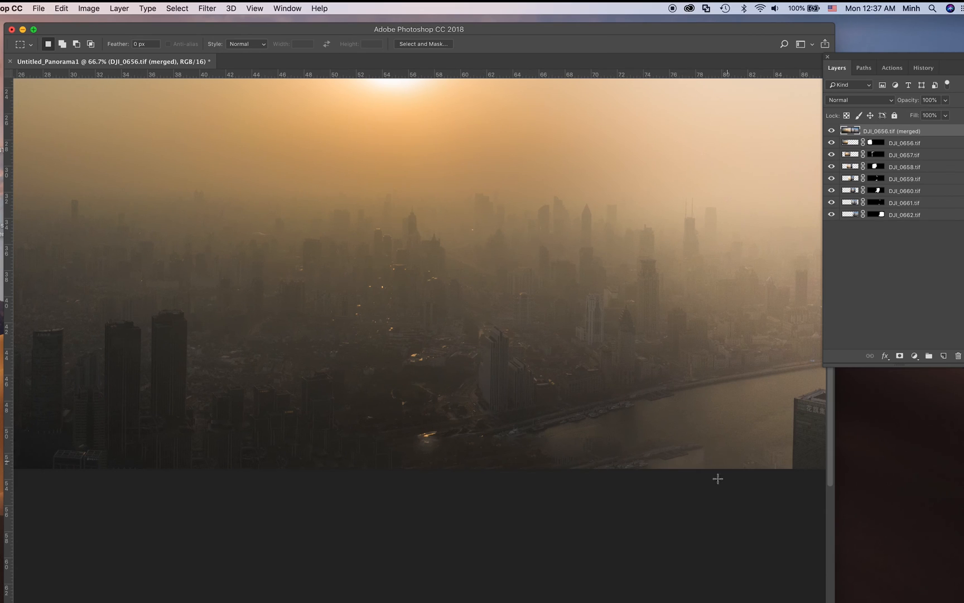
{"action": "left_click", "coordinate": [832, 134]}
{"action": "left_click", "coordinate": [832, 134]}
{"action": "left_click", "coordinate": [833, 134]}
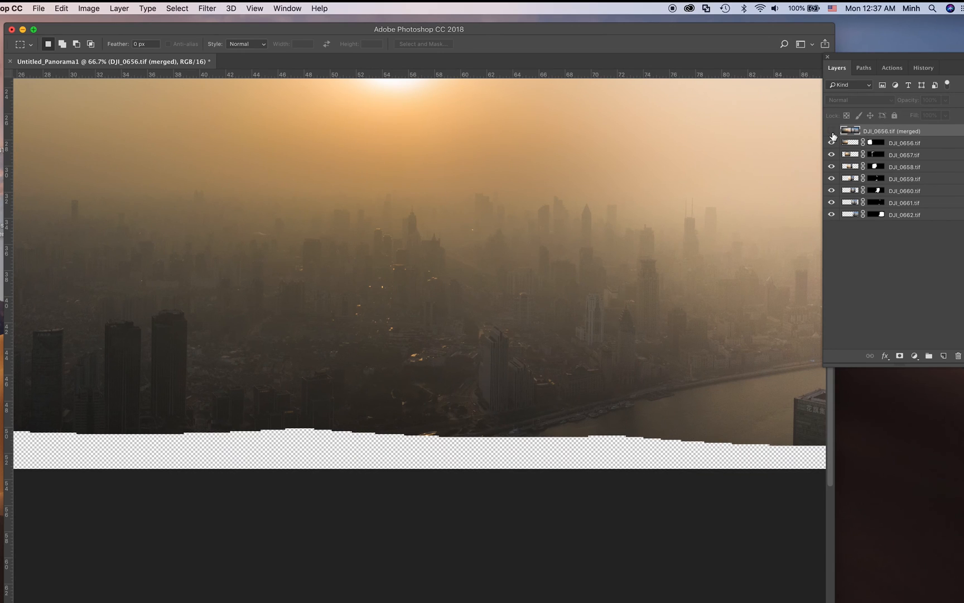
{"action": "left_click", "coordinate": [831, 132]}
{"action": "left_click", "coordinate": [832, 132]}
{"action": "left_click", "coordinate": [832, 132]}
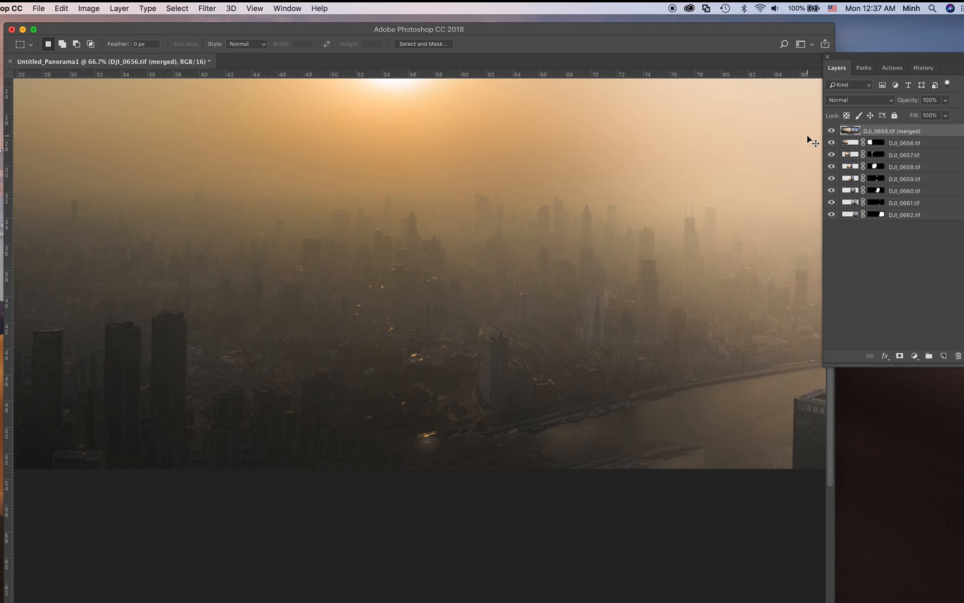
Hide the merged layer over the whole panorama and toggle DJI_0656.tif to inspect the section it contributes
{"action": "key", "text": "super+minus"}
{"action": "key", "text": "super+minus"}
{"action": "key", "text": "super+minus"}
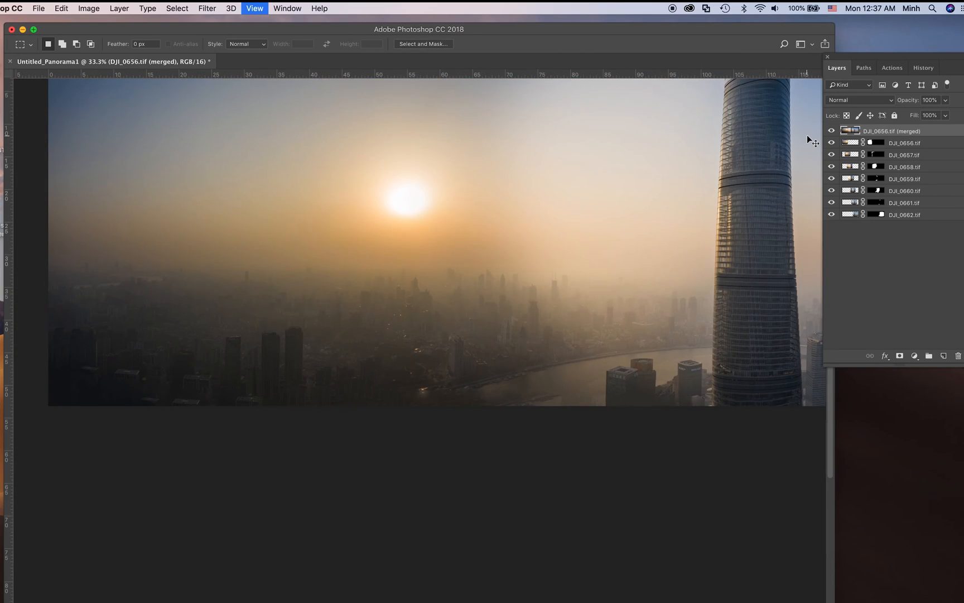
{"action": "left_click_drag", "start_coordinate": [571, 316], "coordinate": [415, 297]}
{"action": "key", "text": "super+minus"}
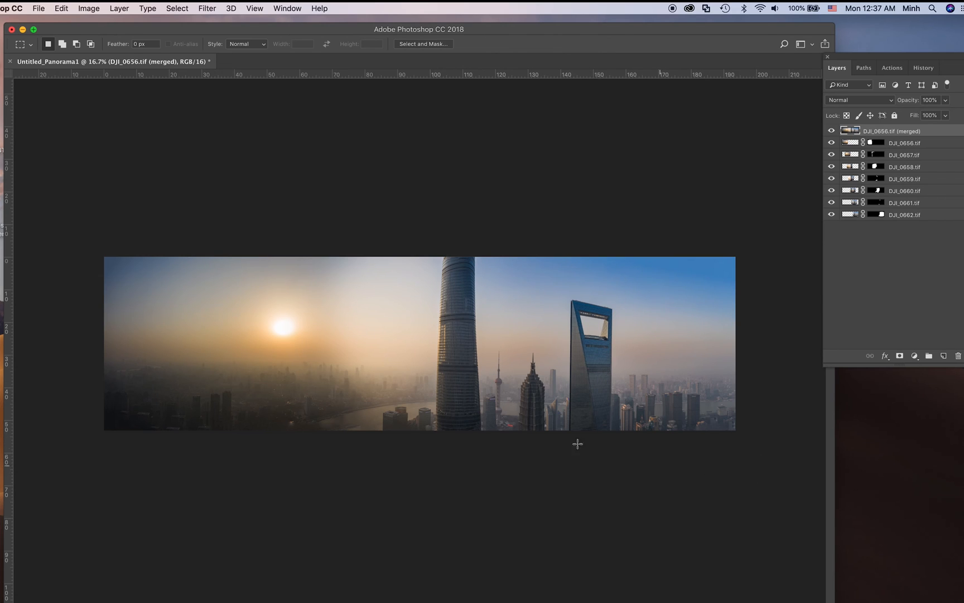
{"action": "left_click", "coordinate": [832, 131]}
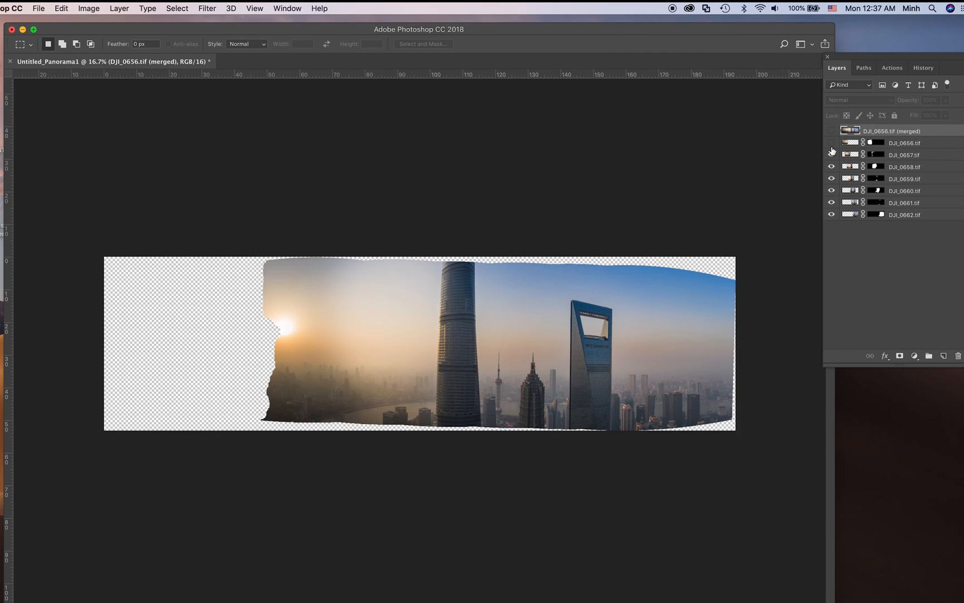
{"action": "left_click", "coordinate": [831, 143]}
{"action": "left_click", "coordinate": [832, 143]}
{"action": "left_click", "coordinate": [832, 144]}
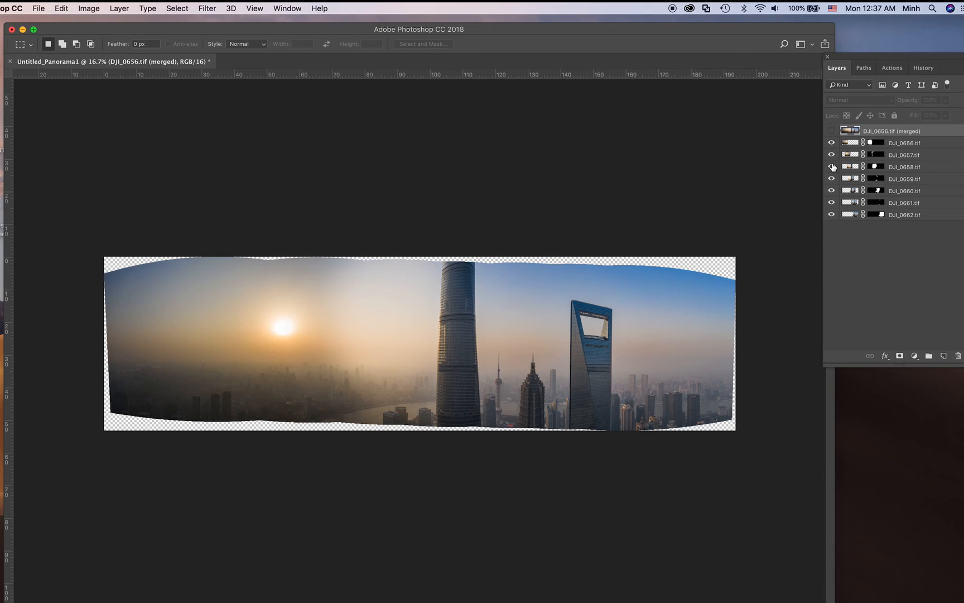
Hide and reshow layers DJI_0657.tif, DJI_0658.tif and DJI_0659.tif to see which parts of the panorama they cover
{"action": "left_click", "coordinate": [831, 155]}
{"action": "left_click", "coordinate": [832, 166]}
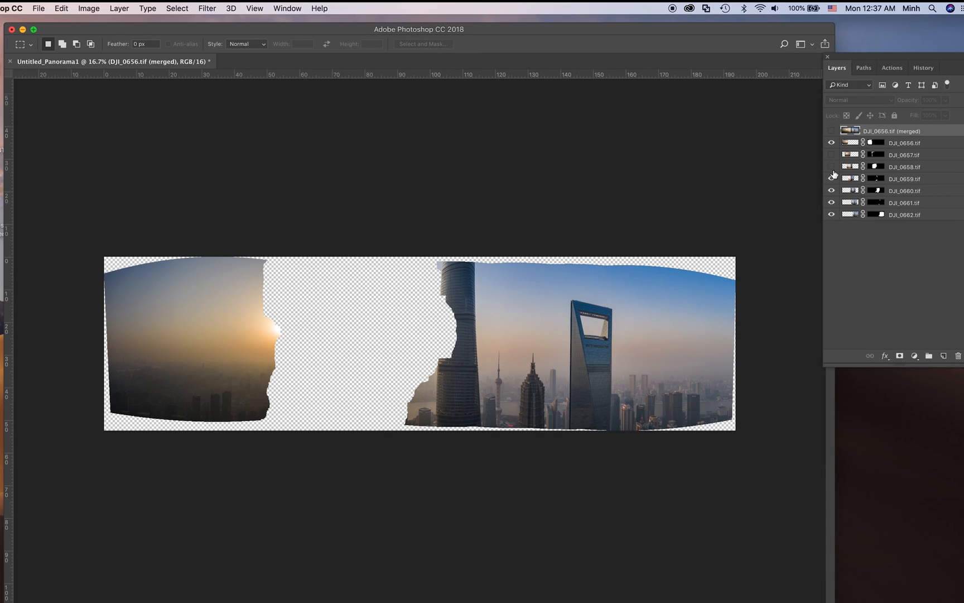
{"action": "left_click", "coordinate": [832, 166]}
{"action": "left_click", "coordinate": [832, 154]}
{"action": "left_click", "coordinate": [832, 179]}
{"action": "left_click", "coordinate": [831, 179]}
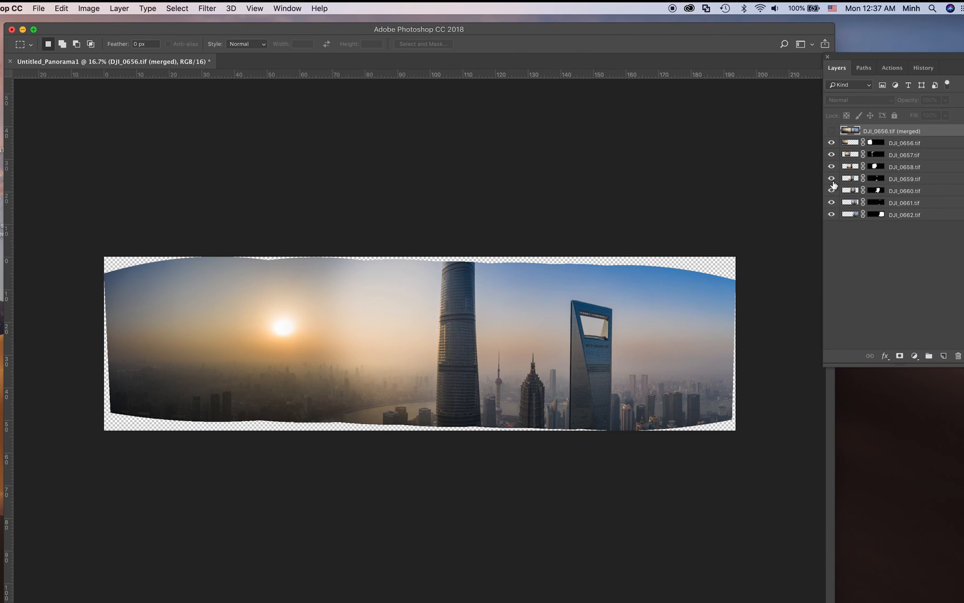
Toggle the visibility of DJI_0660.tif, DJI_0661.tif and DJI_0662.tif one at a time to inspect their sections of the stitch
{"action": "left_click", "coordinate": [832, 191]}
{"action": "left_click", "coordinate": [832, 191]}
{"action": "left_click", "coordinate": [832, 203]}
{"action": "left_click", "coordinate": [832, 202]}
{"action": "left_click", "coordinate": [832, 215]}
{"action": "left_click", "coordinate": [832, 214]}
Inspect the upper part of the tallest tower at 100% while hiding and showing DJI_0659.tif
{"action": "key", "text": "super+plus"}
{"action": "key", "text": "super+plus"}
{"action": "key", "text": "super+plus"}
{"action": "key", "text": "super+plus"}
{"action": "key", "text": "super+plus"}
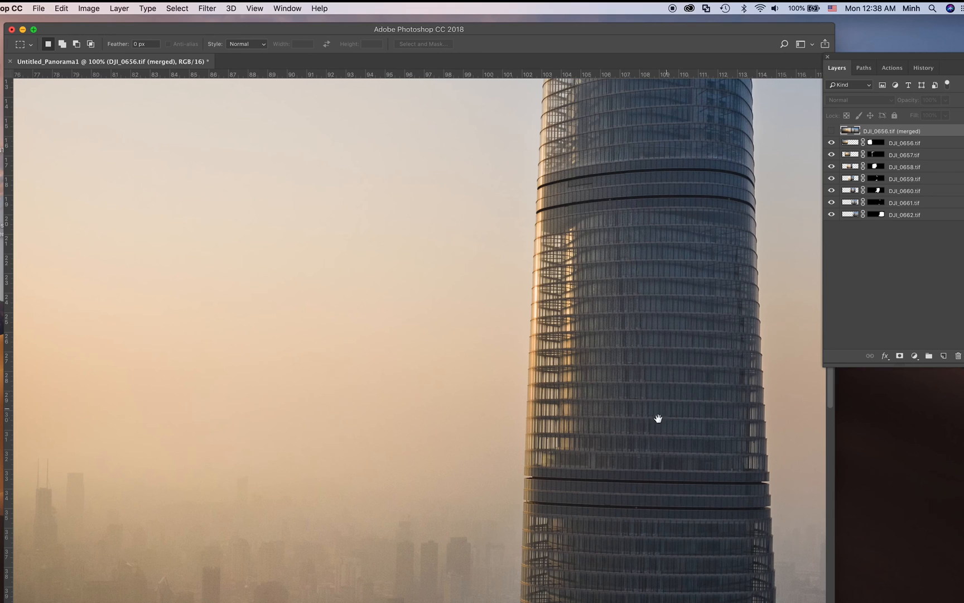
{"action": "left_click_drag", "start_coordinate": [658, 418], "coordinate": [566, 223]}
{"action": "left_click_drag", "start_coordinate": [533, 515], "coordinate": [476, 501]}
{"action": "left_click_drag", "start_coordinate": [480, 78], "coordinate": [514, 508]}
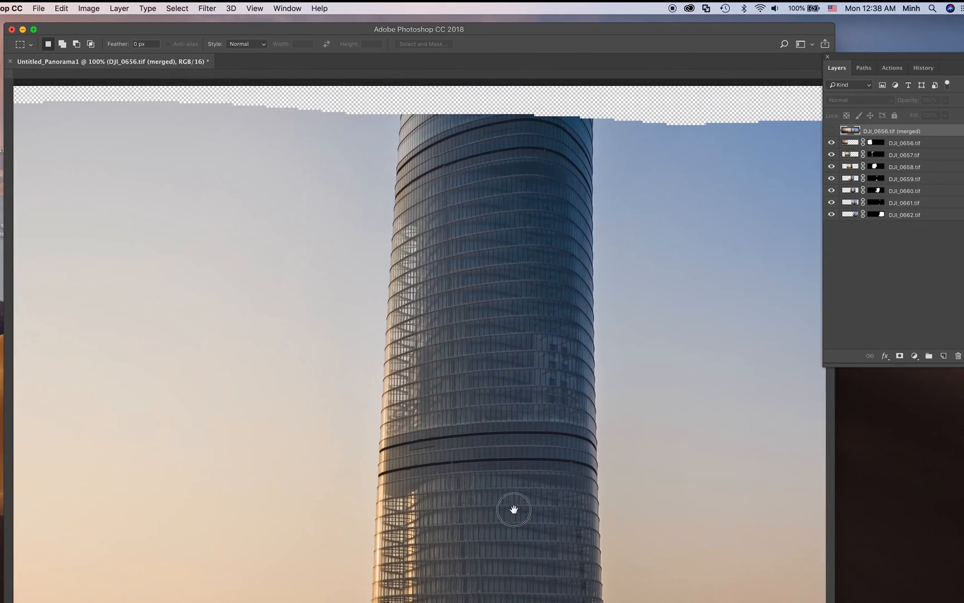
{"action": "left_click", "coordinate": [831, 178]}
{"action": "left_click", "coordinate": [832, 178]}
{"action": "left_click", "coordinate": [832, 178]}
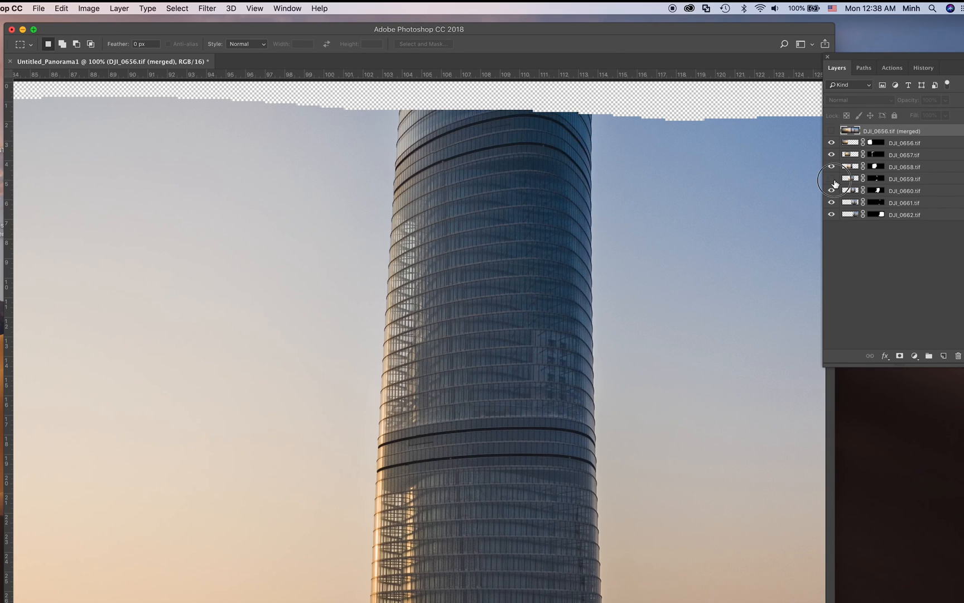
{"action": "left_click", "coordinate": [832, 178]}
Check the tower's lower part by toggling DJI_0659.tif, and show the merged layer again with the whole panorama in view
{"action": "scroll", "coordinate": [702, 357], "scroll_direction": "down", "scroll_amount": 10}
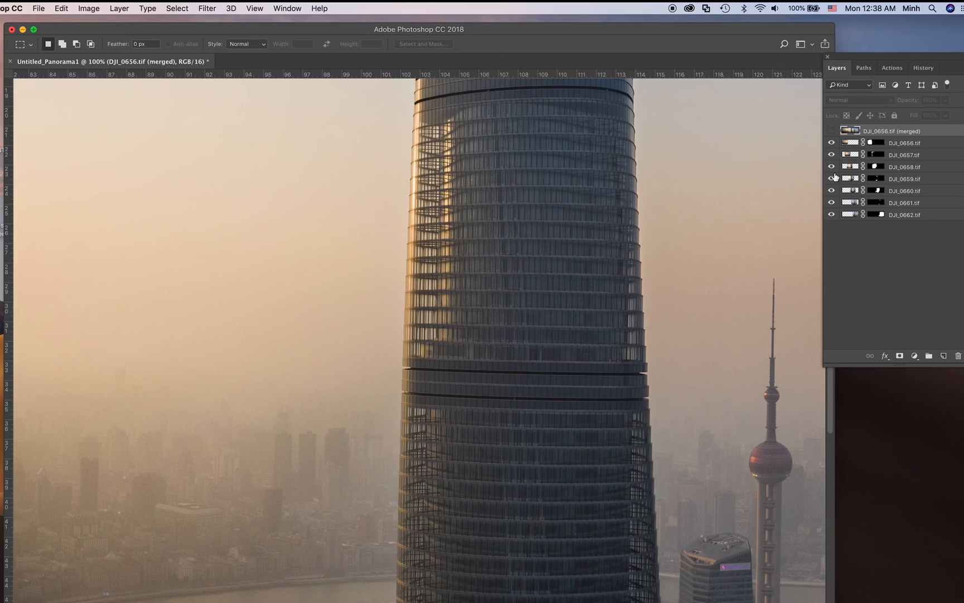
{"action": "left_click", "coordinate": [832, 178]}
{"action": "left_click", "coordinate": [832, 178]}
{"action": "key", "text": "super+0"}
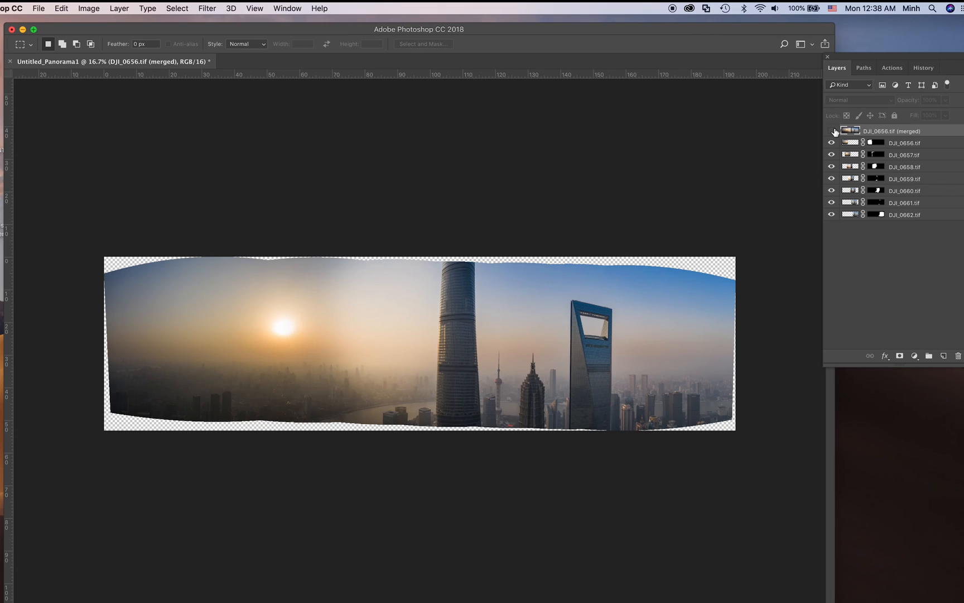
{"action": "left_click", "coordinate": [832, 130]}
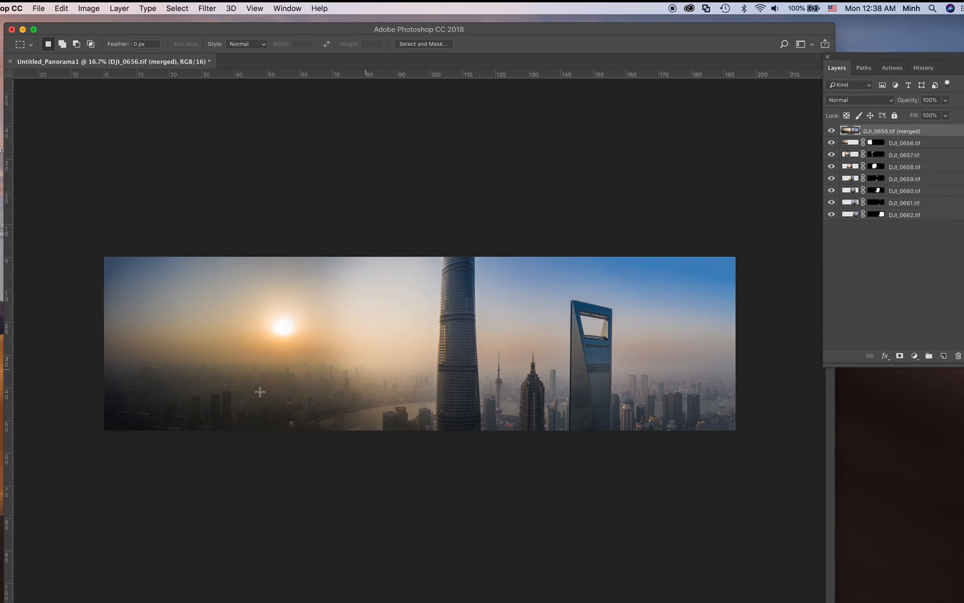